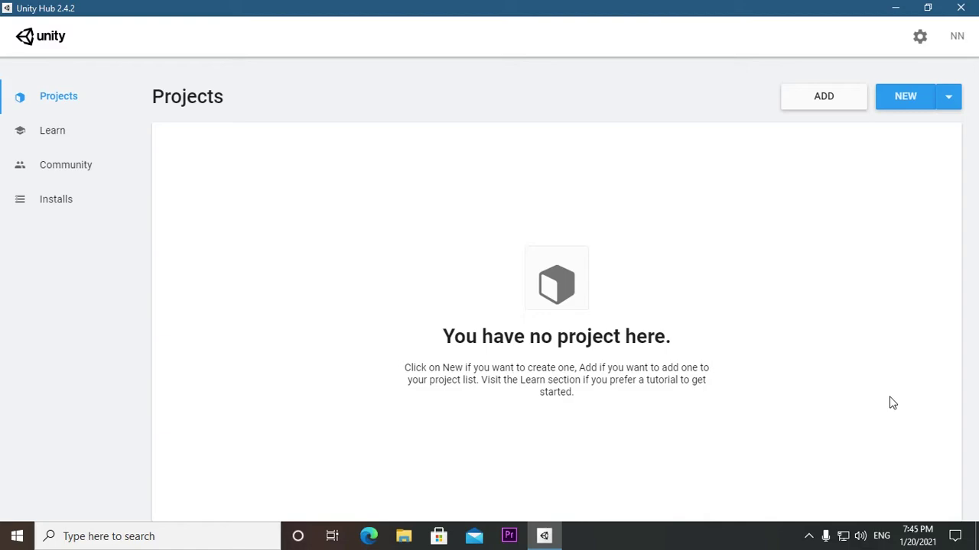
# - Show the Learn page of microgame projects and open the FPS Microgame details
pyautogui.click(59, 139)
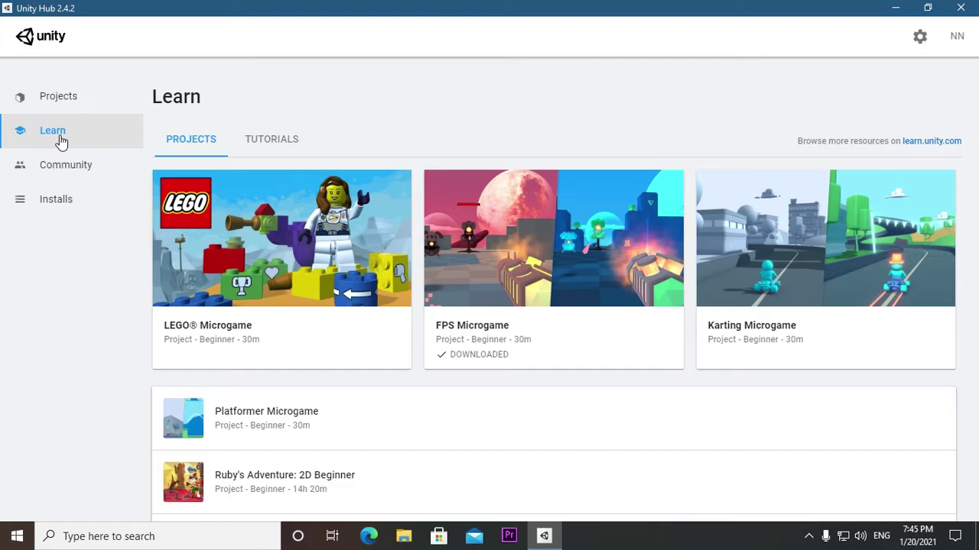
pyautogui.click(58, 101)
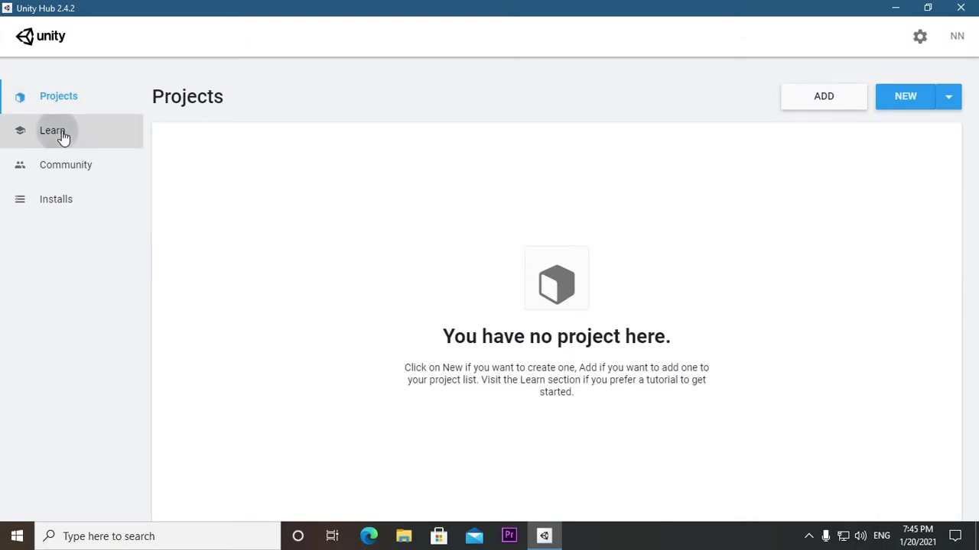
pyautogui.click(62, 135)
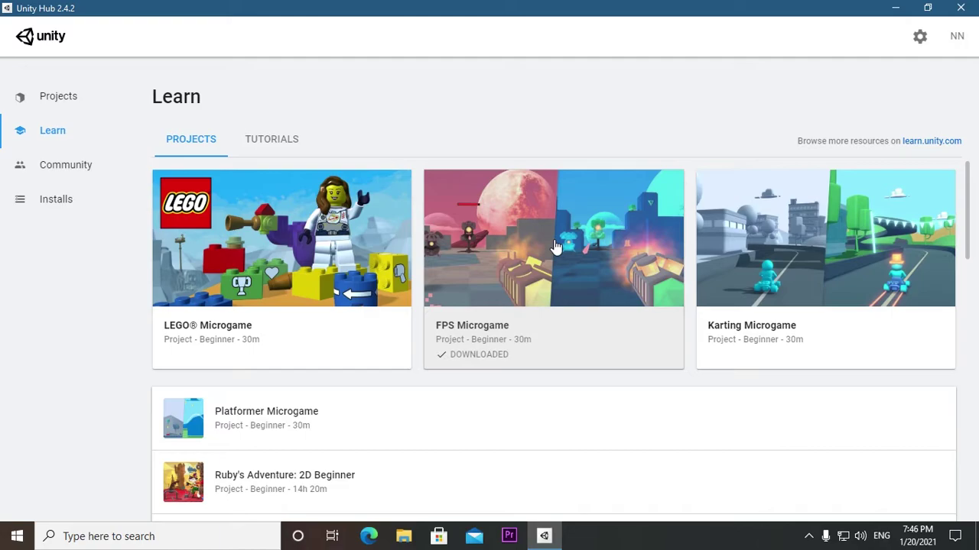
pyautogui.click(524, 306)
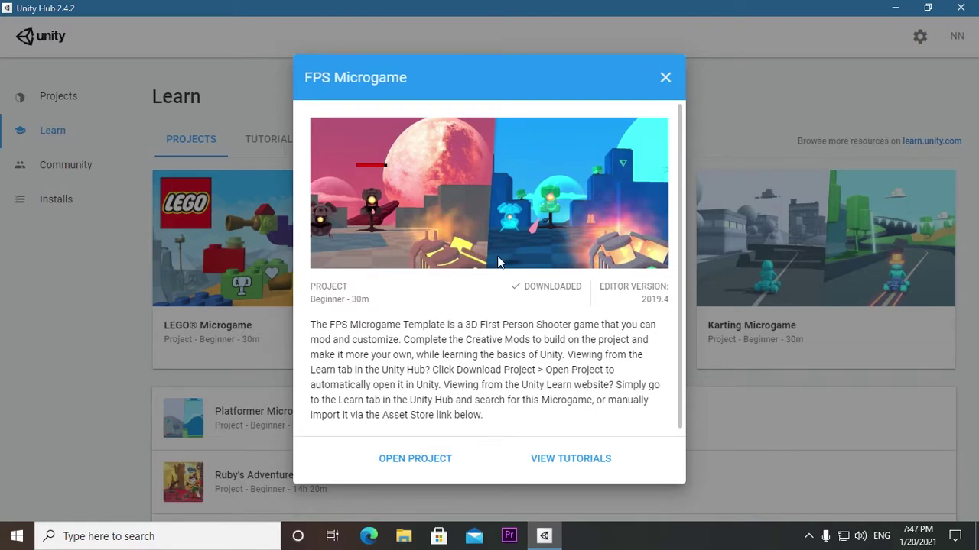
# - Open the downloaded FPS Microgame in the Unity 2019.4.18f1 editor, loading MainScene
pyautogui.click(407, 461)
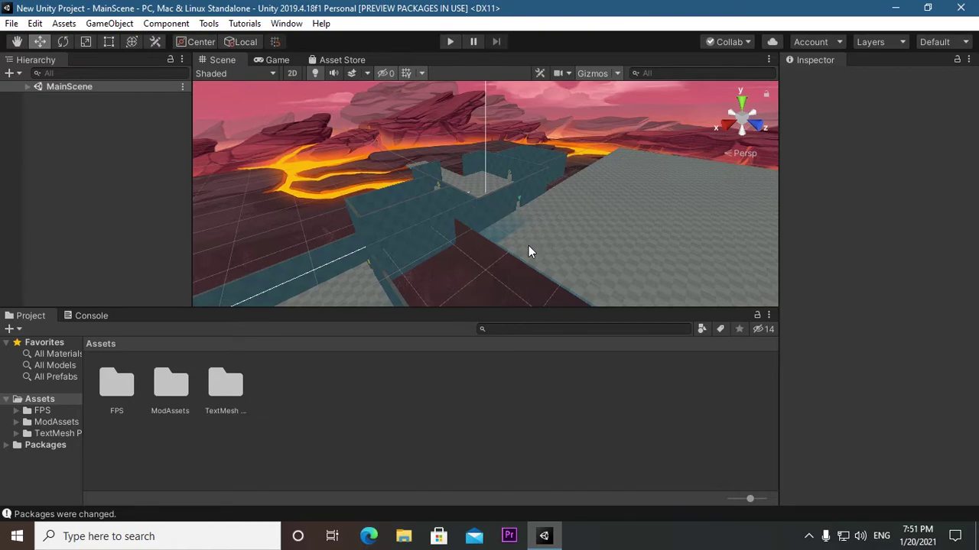
pyautogui.click(17, 41)
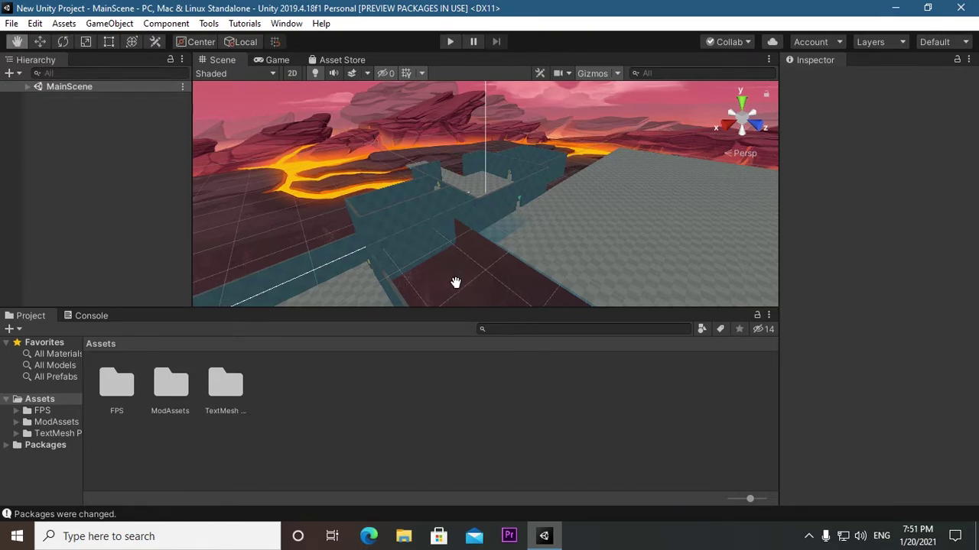
pyautogui.scroll(10, 489, 229)
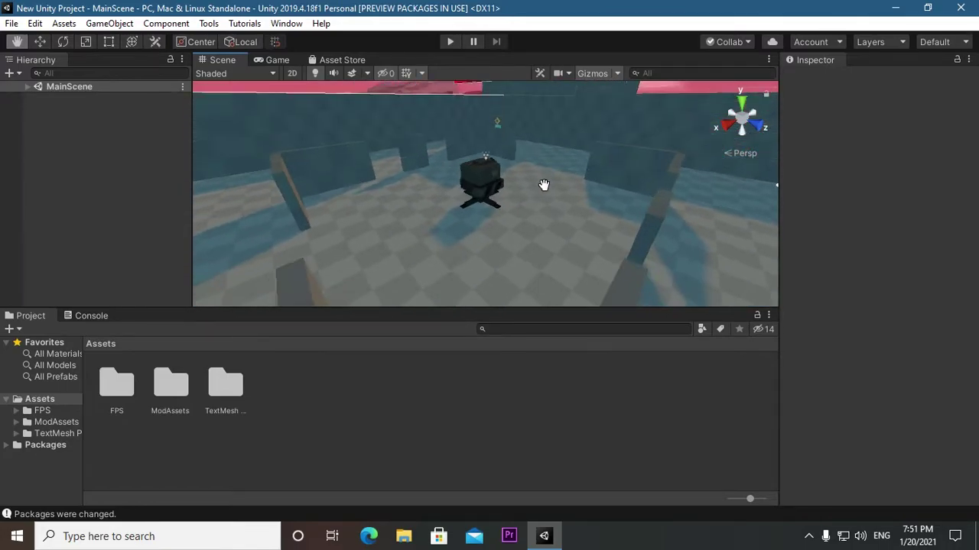
pyautogui.scroll(-10, 543, 185)
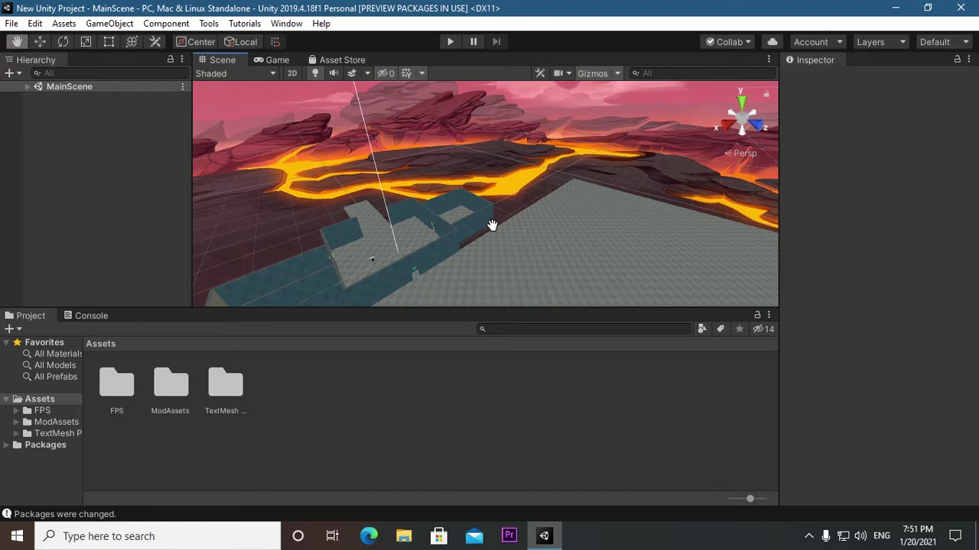
pyautogui.scroll(3, 563, 196)
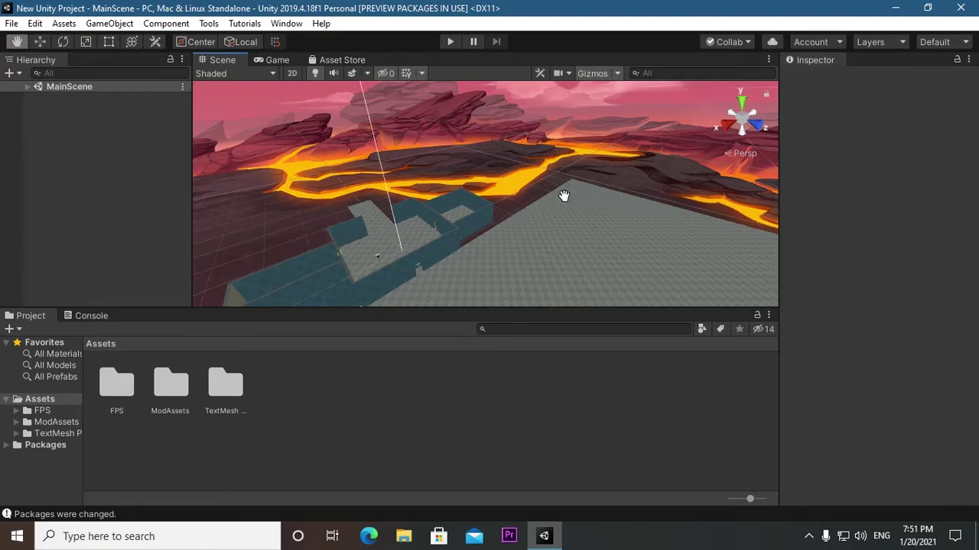
pyautogui.scroll(2, 563, 196)
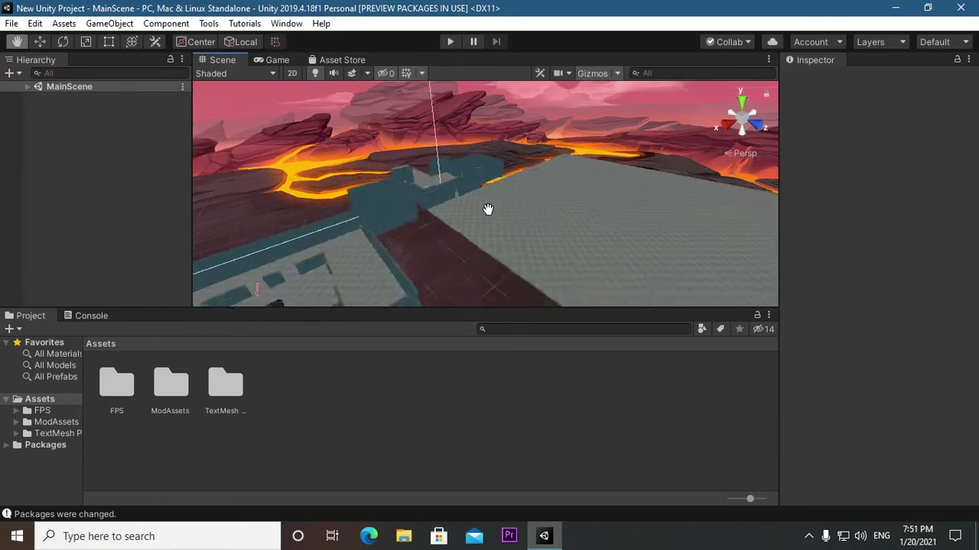
pyautogui.scroll(3, 487, 209)
pyautogui.moveTo(557, 179)
pyautogui.mouseDown()
pyautogui.moveTo(483, 232)
pyautogui.moveTo(349, 236)
pyautogui.moveTo(321, 170)
pyautogui.moveTo(326, 157)
pyautogui.moveTo(354, 149)
pyautogui.moveTo(456, 194)
pyautogui.moveTo(592, 169)
pyautogui.moveTo(505, 221)
pyautogui.mouseUp()
pyautogui.scroll(3, 506, 221)
pyautogui.scroll(3, 524, 212)
pyautogui.scroll(2, 520, 222)
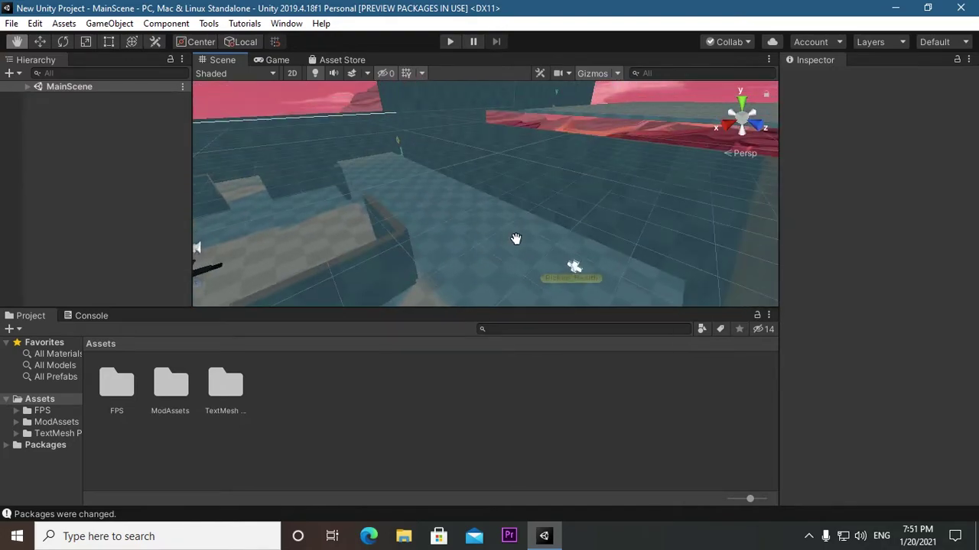
pyautogui.scroll(2, 518, 236)
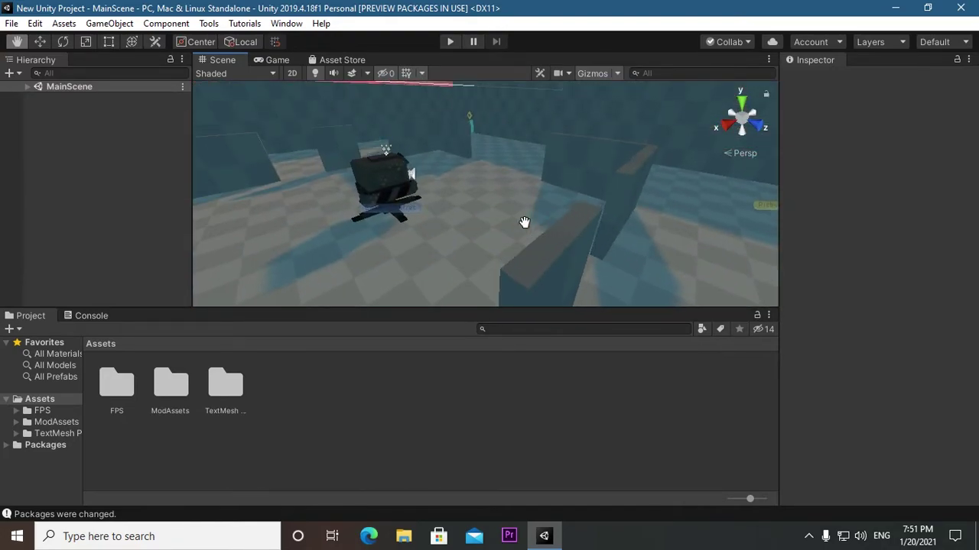
pyautogui.scroll(-2, 452, 212)
pyautogui.scroll(-3, 451, 212)
pyautogui.scroll(-2, 453, 213)
pyautogui.moveTo(571, 201); pyautogui.dragTo(428, 252)
pyautogui.doubleClick(112, 396)
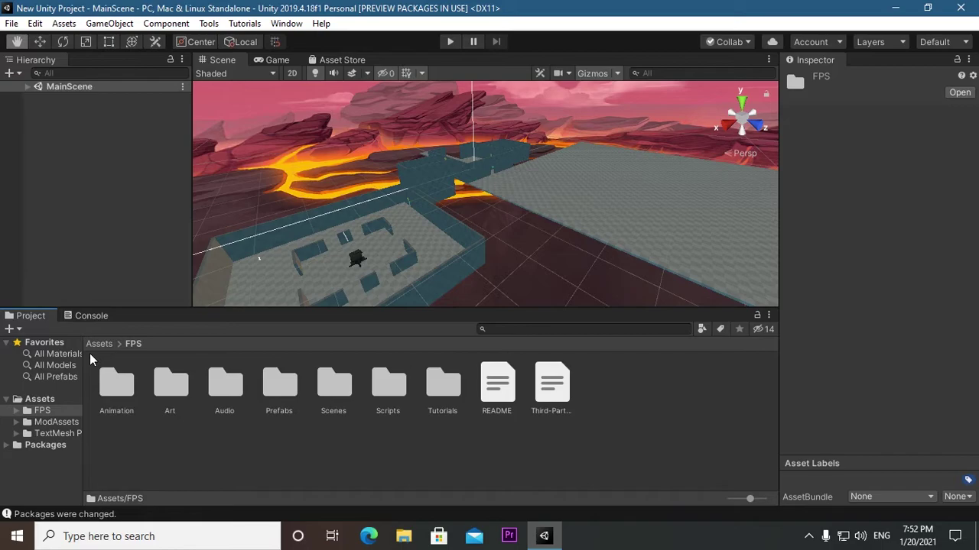
# - Browse to FPS > Prefabs > Enemies and select the Enemy_Turret prefab
pyautogui.doubleClick(280, 385)
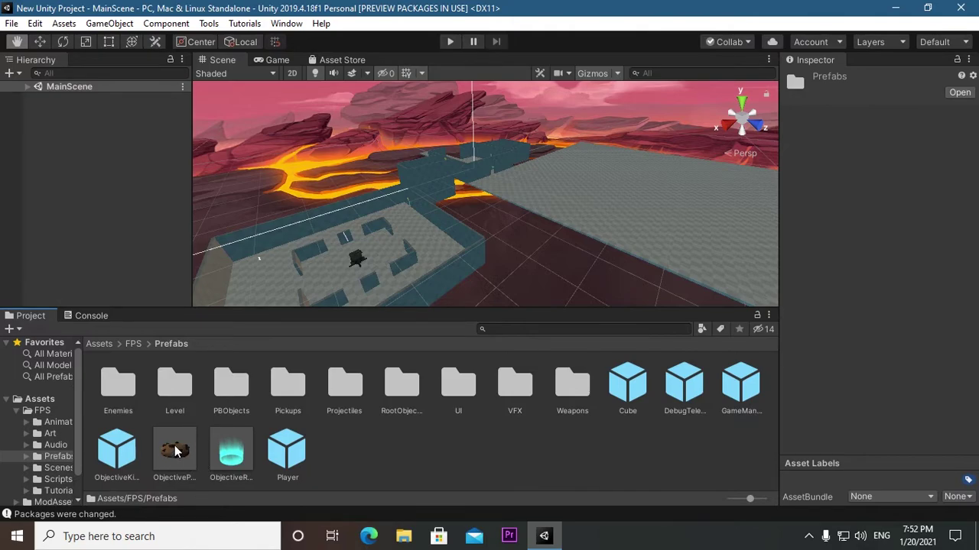
pyautogui.doubleClick(113, 391)
pyautogui.click(175, 399)
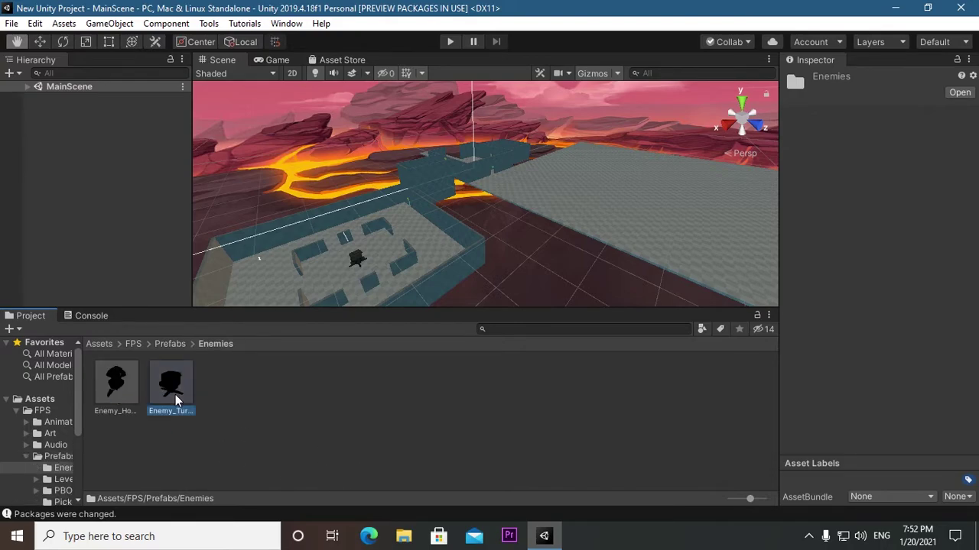
pyautogui.click(269, 295)
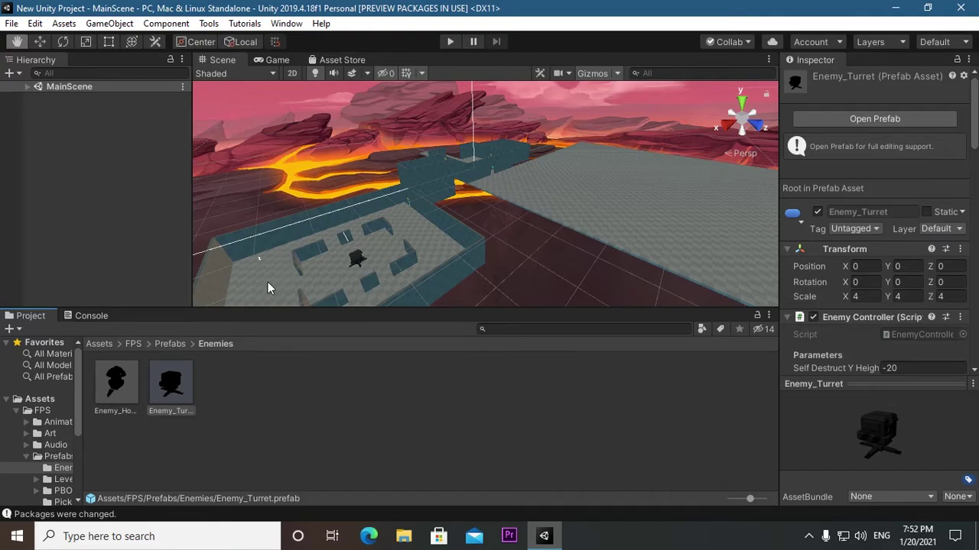
# - Frame the arena and place the first Enemy_Turret inside it
pyautogui.moveTo(375, 300)
pyautogui.mouseDown()
pyautogui.moveTo(449, 252)
pyautogui.moveTo(416, 270)
pyautogui.mouseUp()
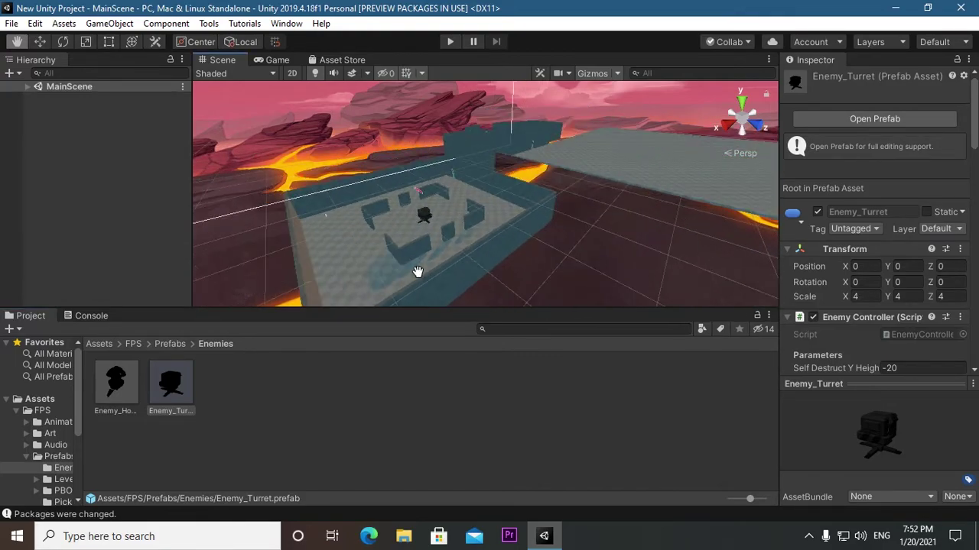
pyautogui.scroll(3, 348, 279)
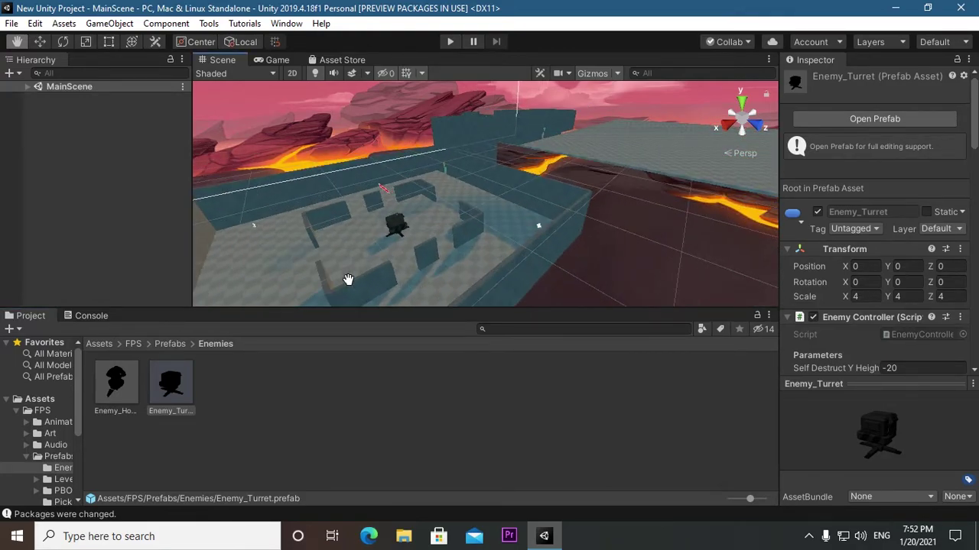
pyautogui.moveTo(348, 279); pyautogui.dragTo(361, 271)
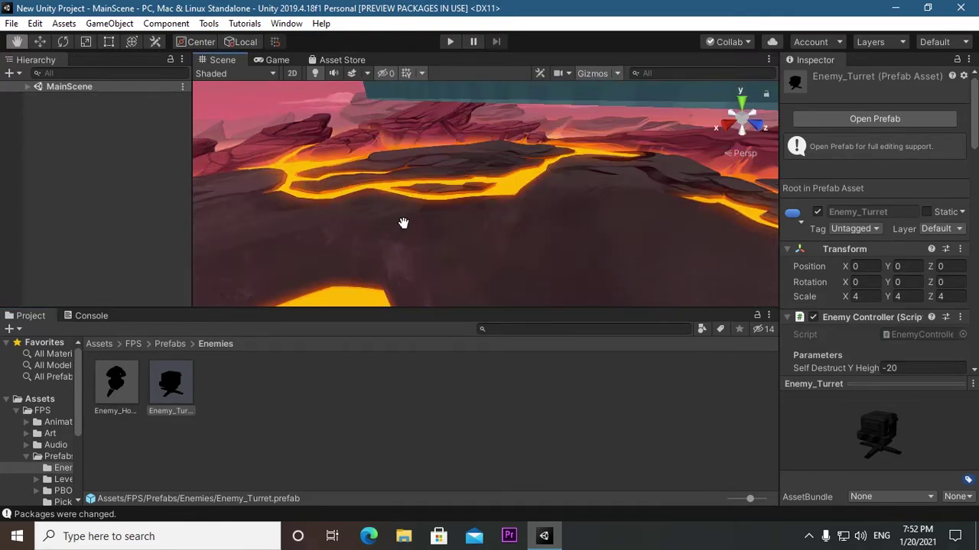
pyautogui.scroll(2, 340, 273)
pyautogui.scroll(2, 336, 274)
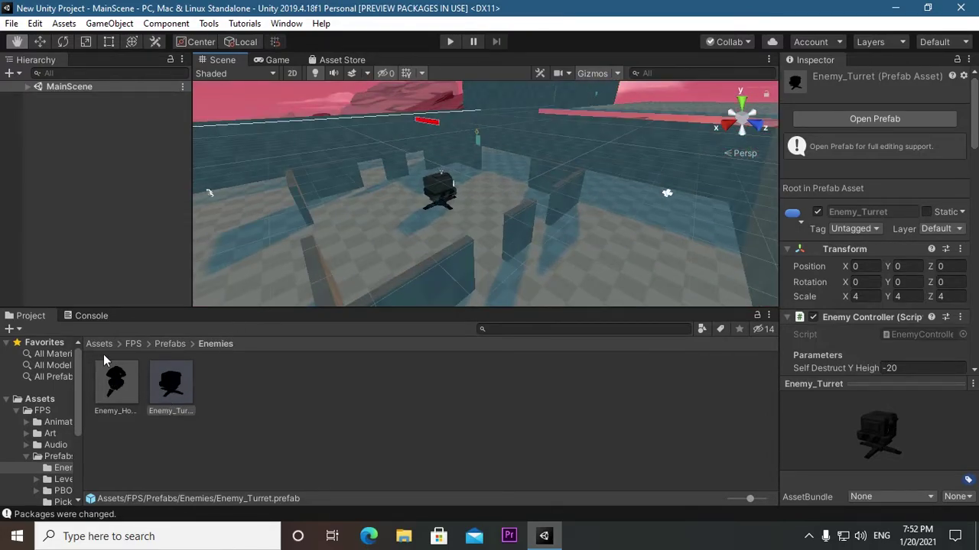
pyautogui.moveTo(169, 391); pyautogui.dragTo(248, 267)
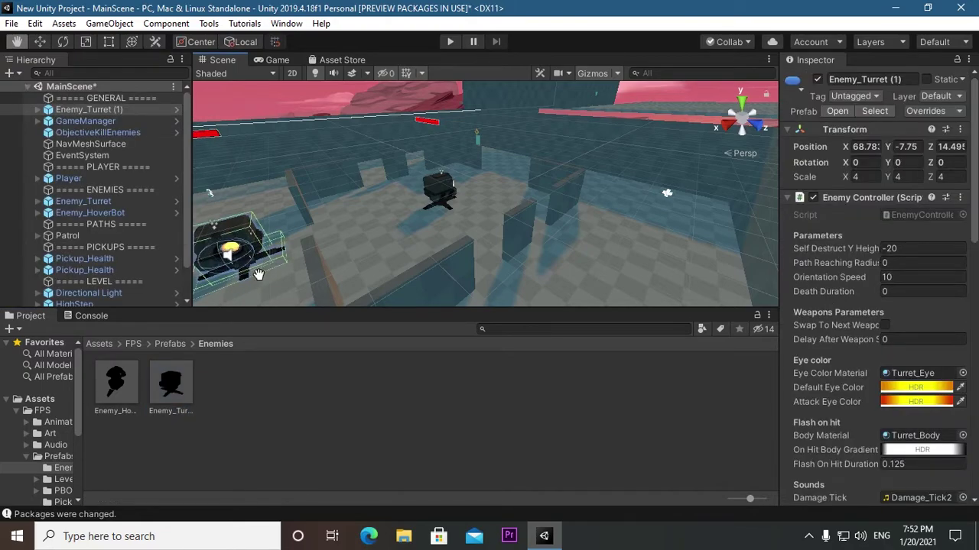
pyautogui.moveTo(329, 305)
pyautogui.mouseDown()
pyautogui.moveTo(346, 300)
pyautogui.moveTo(334, 310)
pyautogui.moveTo(339, 286)
pyautogui.mouseUp()
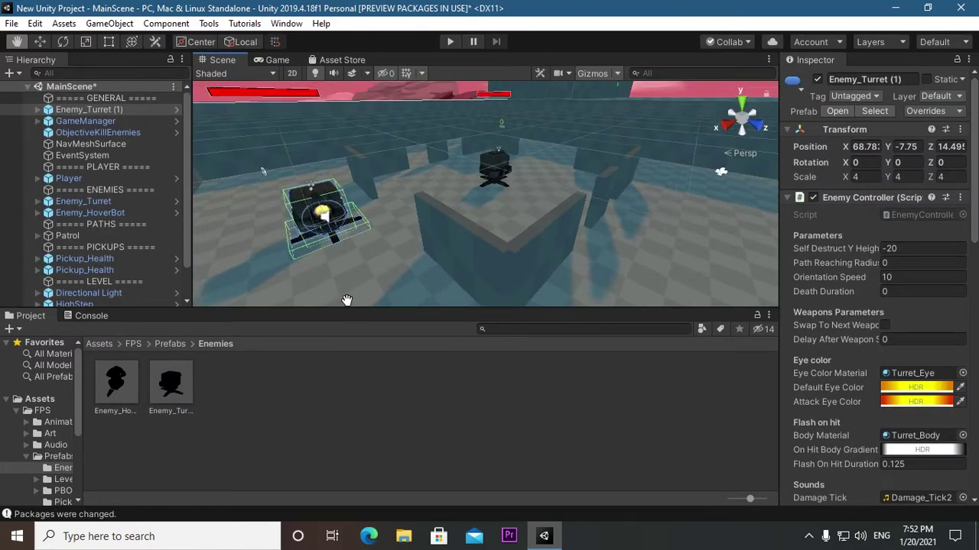
pyautogui.scroll(-3, 338, 256)
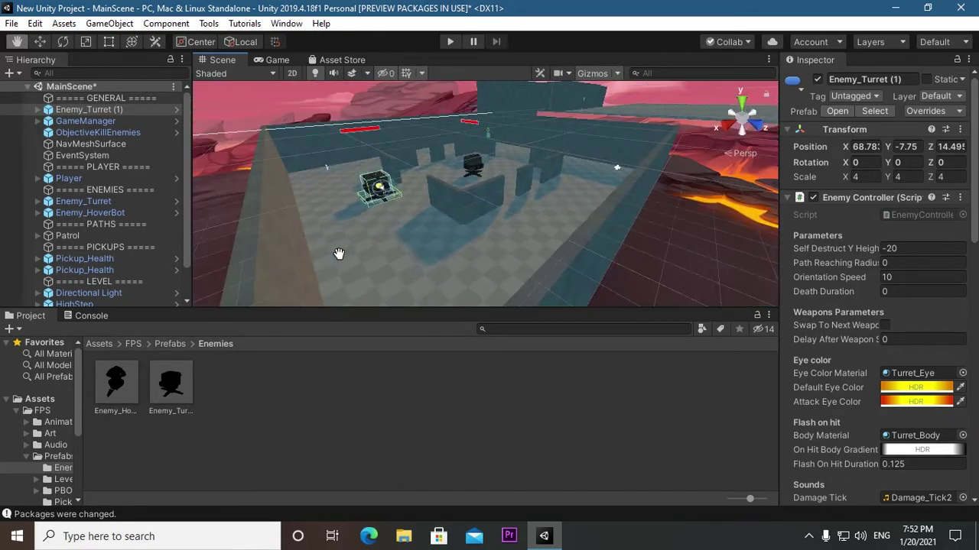
# - Drop three Enemy_HoverBot enemies into the level around the arena
pyautogui.moveTo(116, 383); pyautogui.dragTo(462, 152)
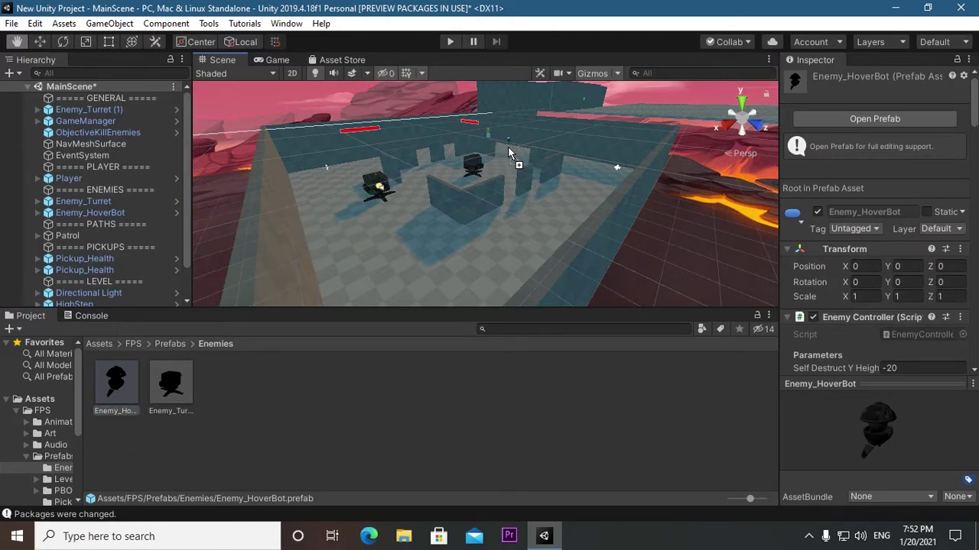
pyautogui.moveTo(508, 157); pyautogui.dragTo(508, 157)
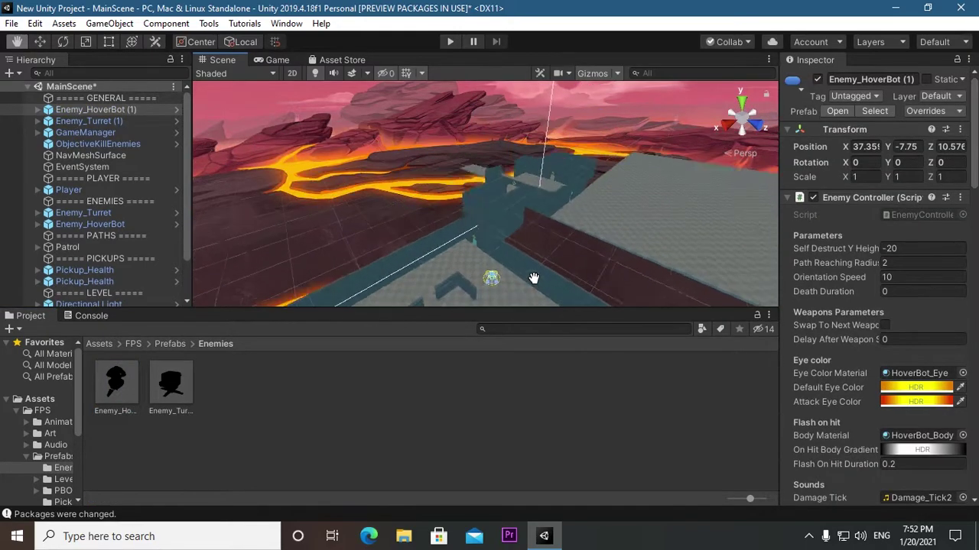
pyautogui.moveTo(104, 395); pyautogui.dragTo(472, 251)
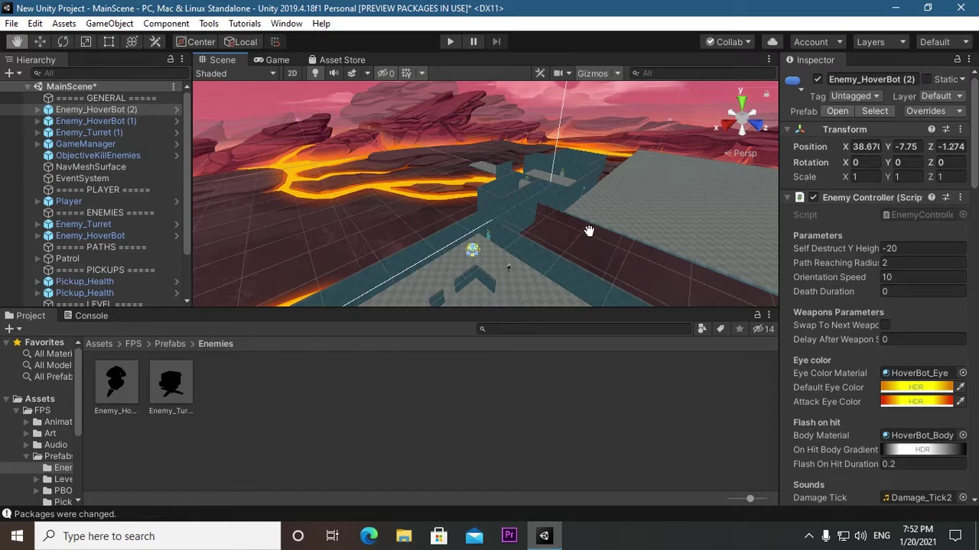
pyautogui.keyDown('alt'); pyautogui.moveTo(588, 231); pyautogui.dragTo(535, 291); pyautogui.keyUp('alt')
pyautogui.moveTo(113, 383); pyautogui.dragTo(503, 244)
pyautogui.scroll(3, 520, 260)
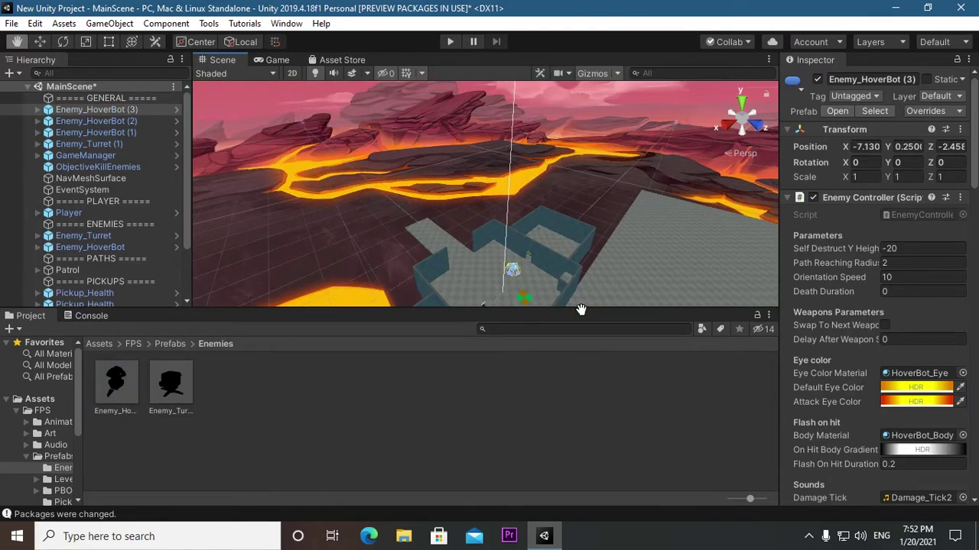
pyautogui.scroll(2, 524, 245)
pyautogui.scroll(2, 518, 247)
pyautogui.scroll(2, 515, 256)
pyautogui.scroll(2, 511, 258)
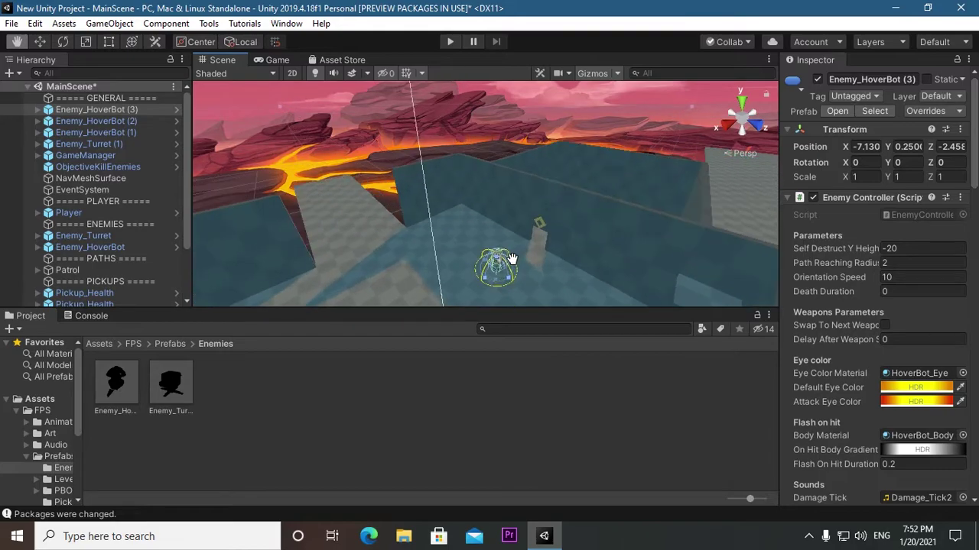
pyautogui.scroll(2, 536, 260)
pyautogui.scroll(2, 512, 252)
pyautogui.scroll(2, 511, 274)
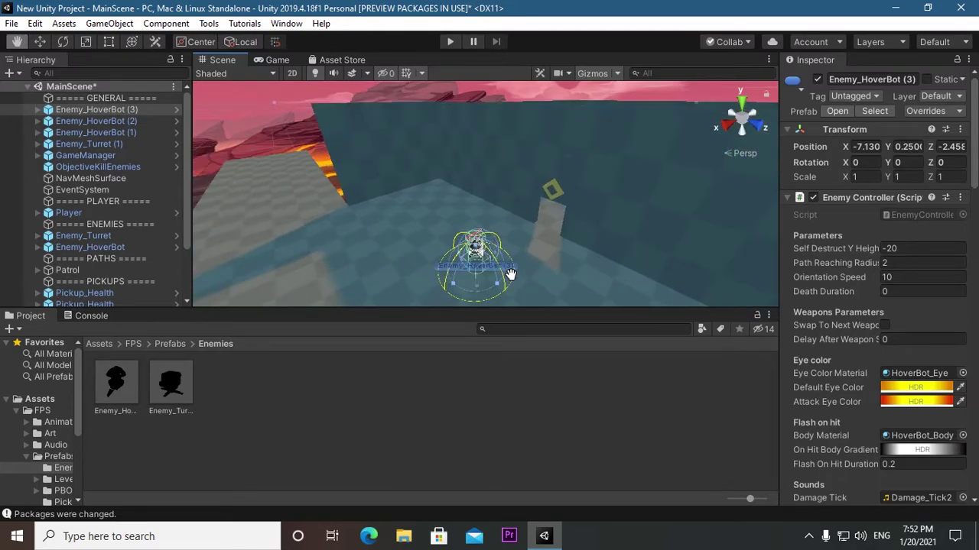
pyautogui.scroll(2, 509, 275)
pyautogui.scroll(2, 520, 229)
pyautogui.scroll(2, 512, 183)
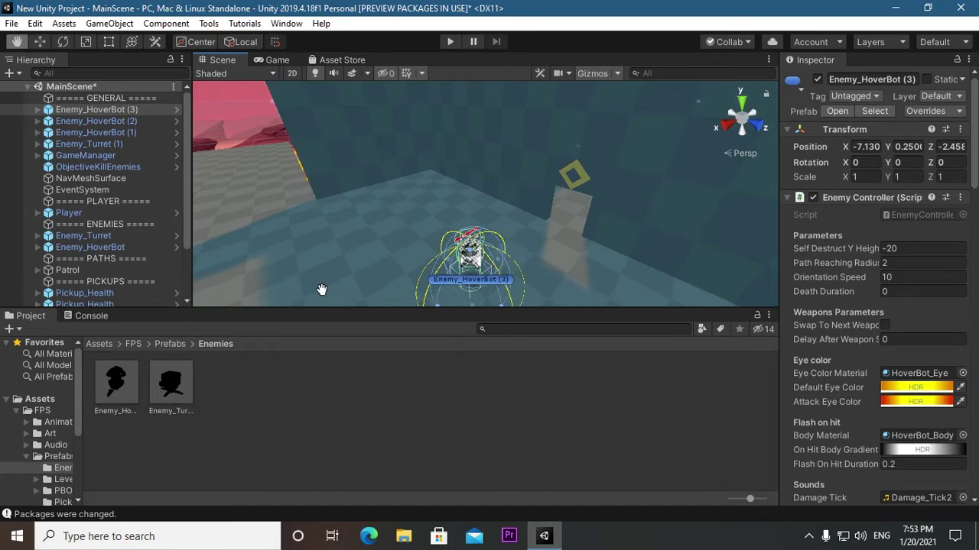
# - Place two more Enemy_Turrets and another Enemy_HoverBot in the arena, then select the Player
pyautogui.moveTo(321, 289); pyautogui.dragTo(393, 291, button='middle')
pyautogui.moveTo(170, 386)
pyautogui.mouseDown()
pyautogui.moveTo(247, 185)
pyautogui.moveTo(250, 197)
pyautogui.mouseUp()
pyautogui.scroll(-3, 339, 209)
pyautogui.scroll(-3, 412, 265)
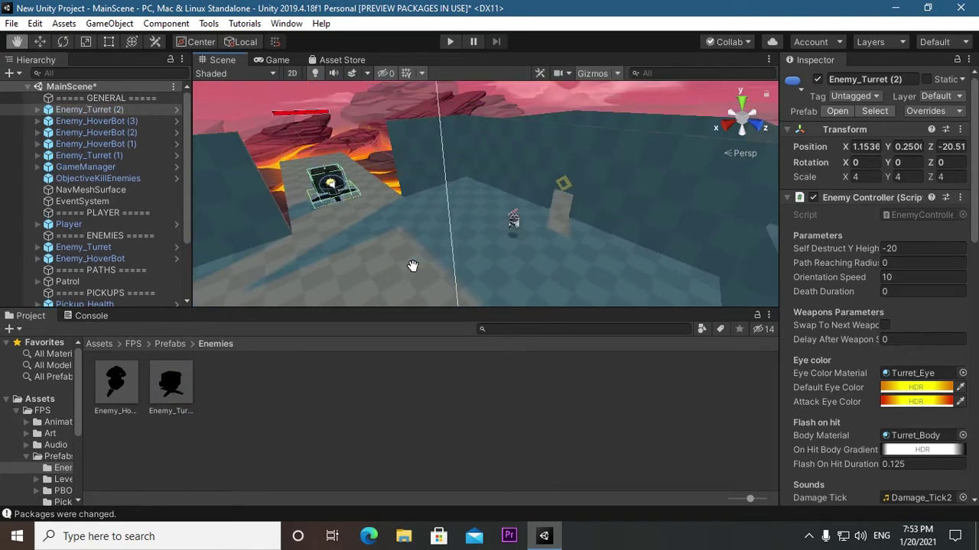
pyautogui.scroll(-2, 417, 276)
pyautogui.scroll(-2, 428, 268)
pyautogui.scroll(-2, 428, 268)
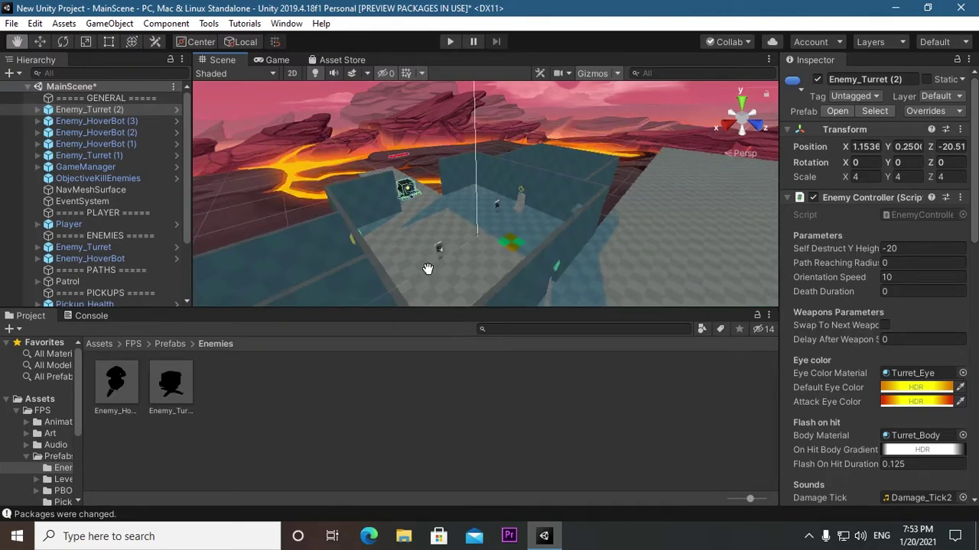
pyautogui.scroll(2, 428, 269)
pyautogui.scroll(3, 489, 221)
pyautogui.scroll(2, 385, 295)
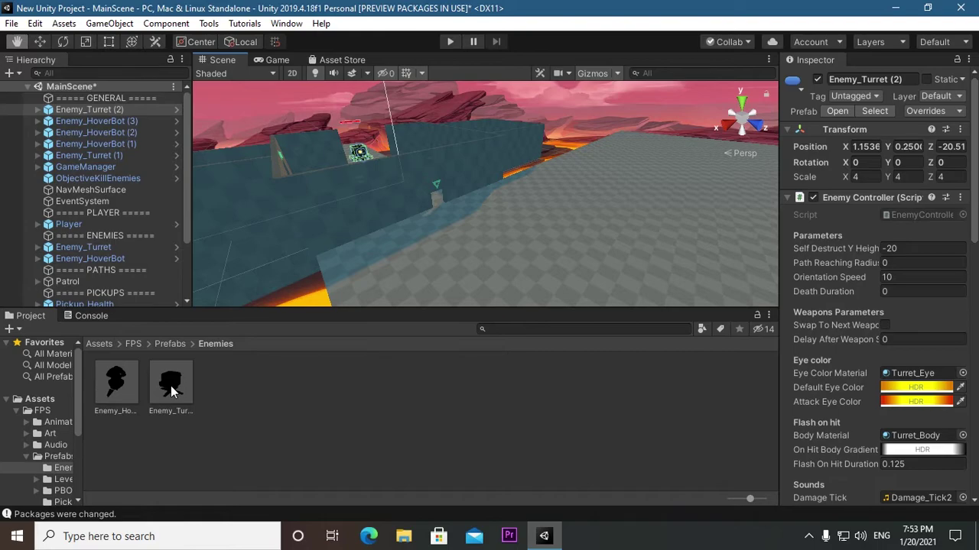
pyautogui.moveTo(173, 391); pyautogui.dragTo(427, 237)
pyautogui.moveTo(116, 386); pyautogui.dragTo(479, 218)
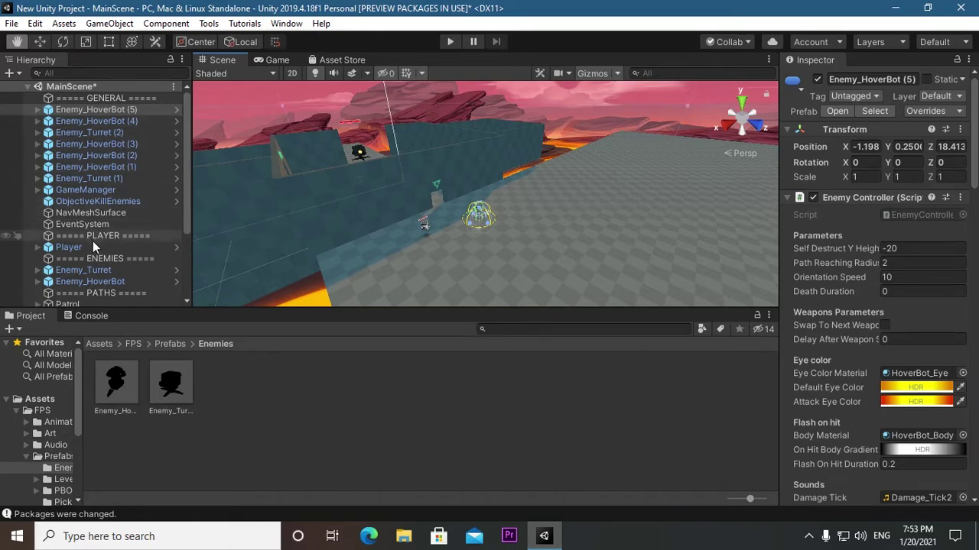
pyautogui.moveTo(454, 161); pyautogui.dragTo(421, 263)
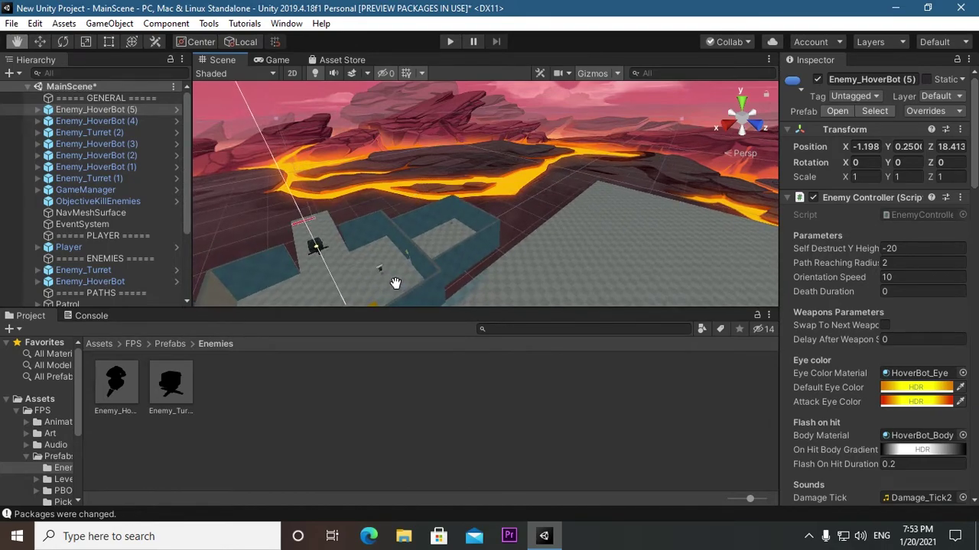
pyautogui.click(77, 248)
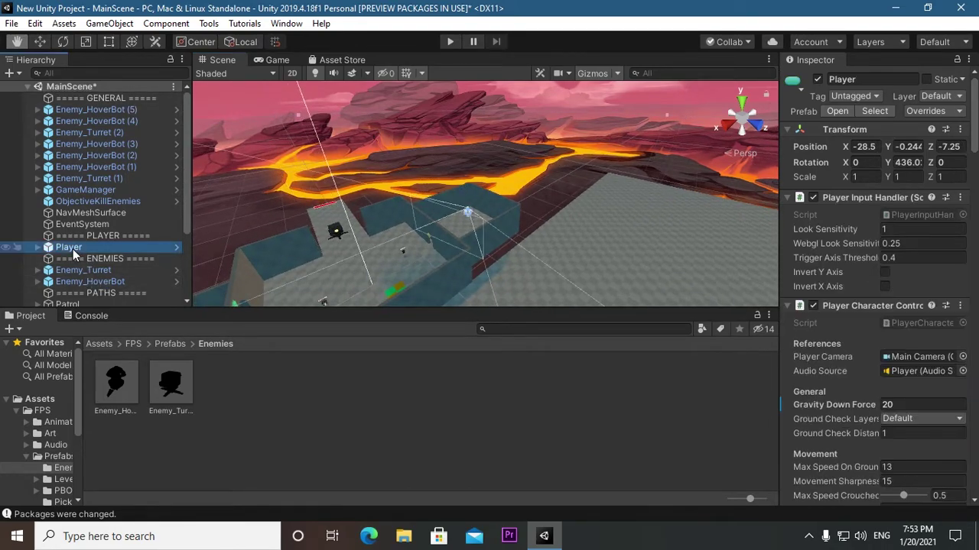
pyautogui.scroll(1, 482, 233)
pyautogui.scroll(1, 467, 239)
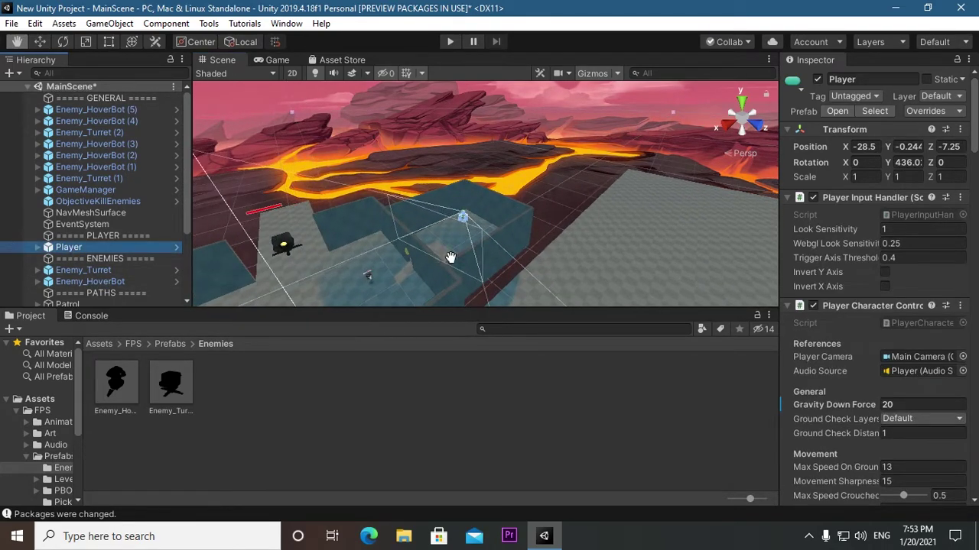
pyautogui.scroll(1, 455, 248)
pyautogui.scroll(1, 461, 232)
pyautogui.scroll(1, 459, 207)
pyautogui.scroll(1, 360, 262)
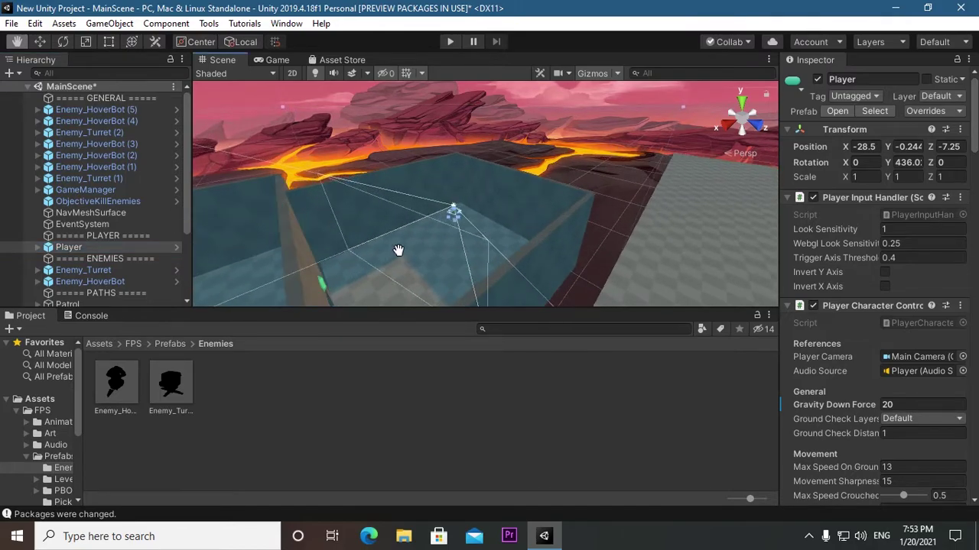
pyautogui.scroll(1, 400, 253)
pyautogui.scroll(2, 398, 260)
pyautogui.scroll(1, 406, 255)
pyautogui.scroll(1, 457, 221)
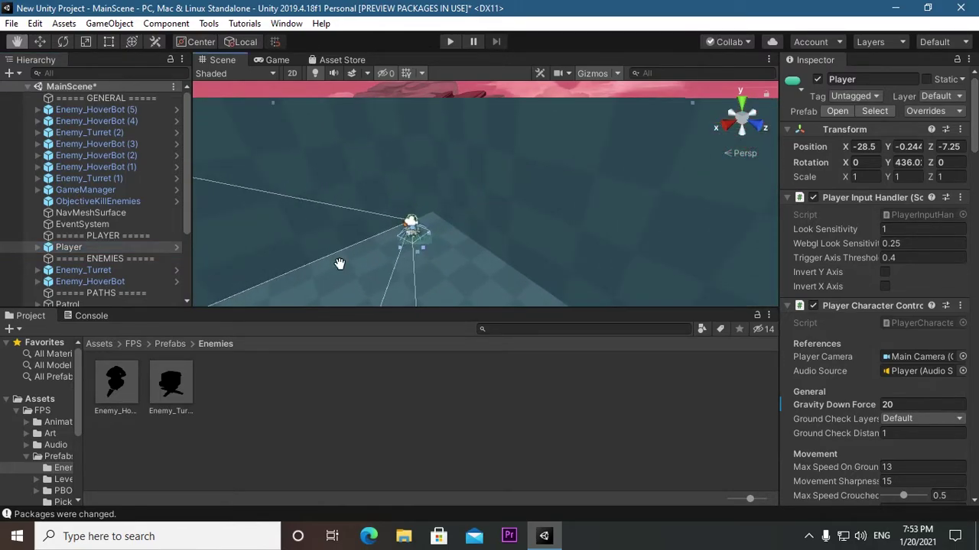
pyautogui.scroll(1, 339, 265)
pyautogui.moveTo(326, 273); pyautogui.dragTo(382, 257)
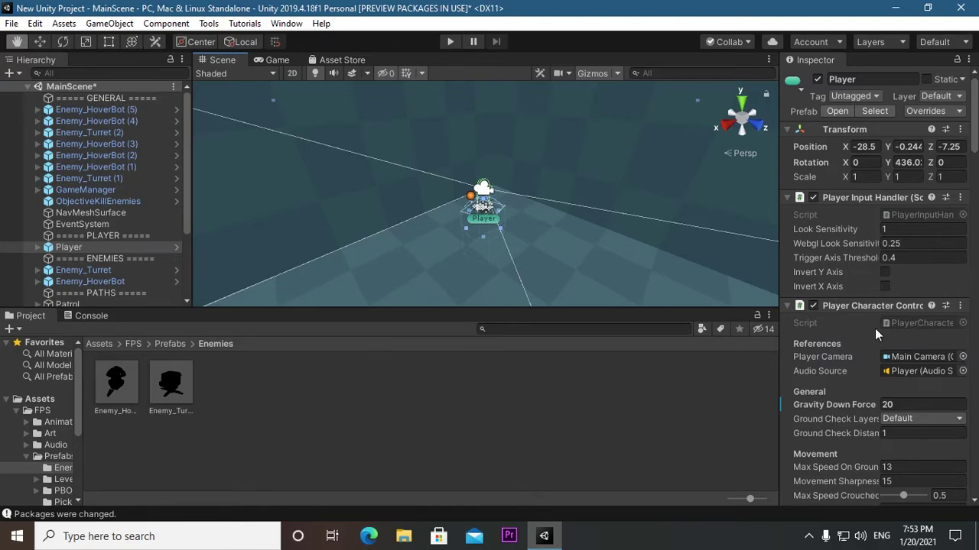
pyautogui.scroll(-5, 917, 343)
pyautogui.scroll(-10, 894, 382)
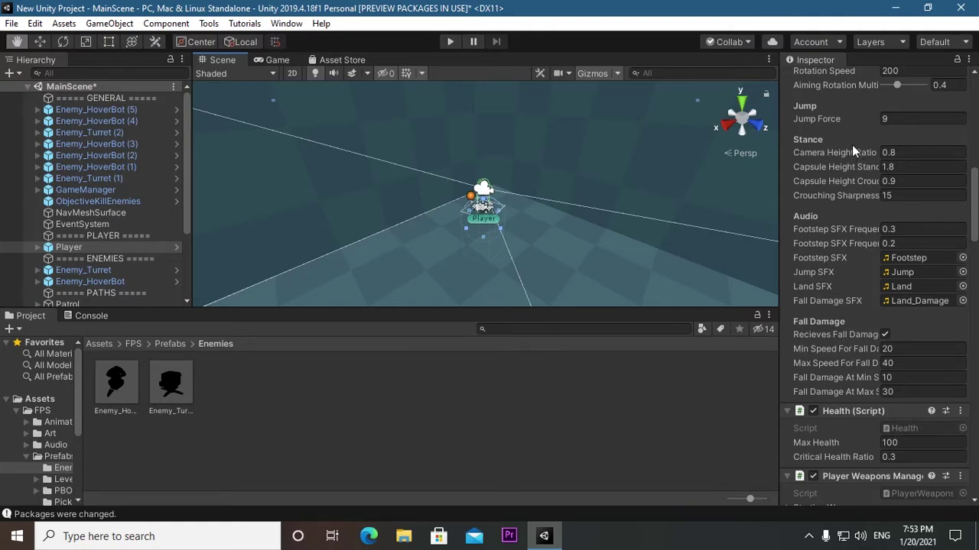
pyautogui.scroll(4, 856, 154)
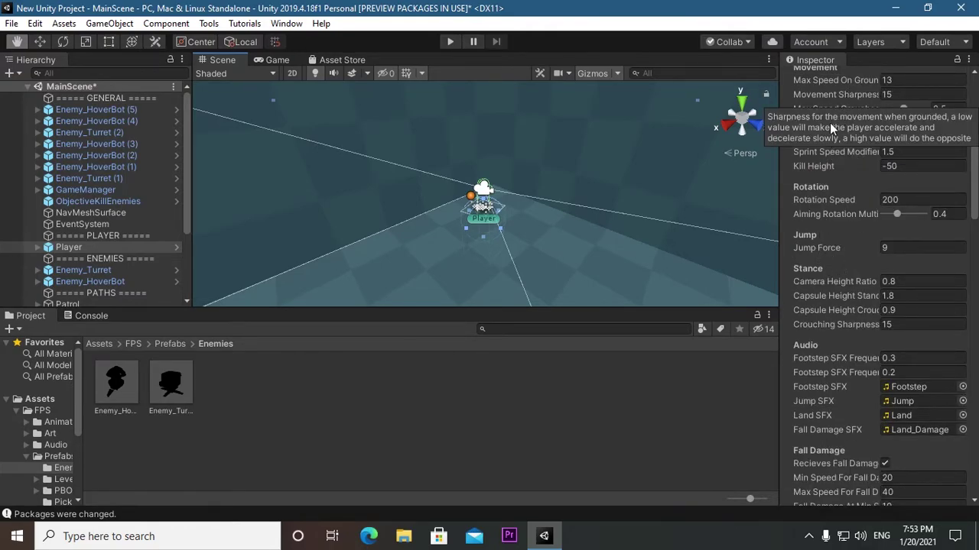
pyautogui.scroll(10, 818, 167)
pyautogui.scroll(-4, 838, 343)
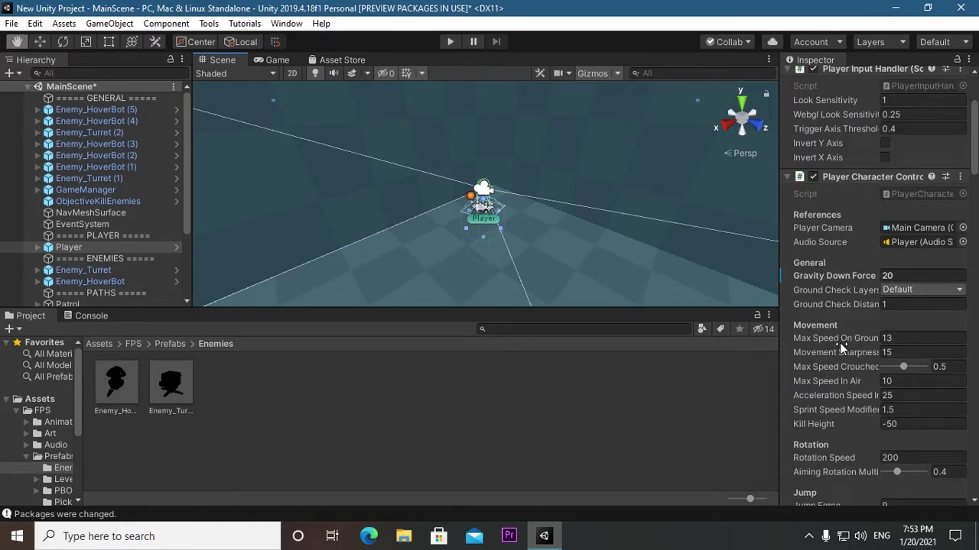
pyautogui.scroll(-8, 838, 344)
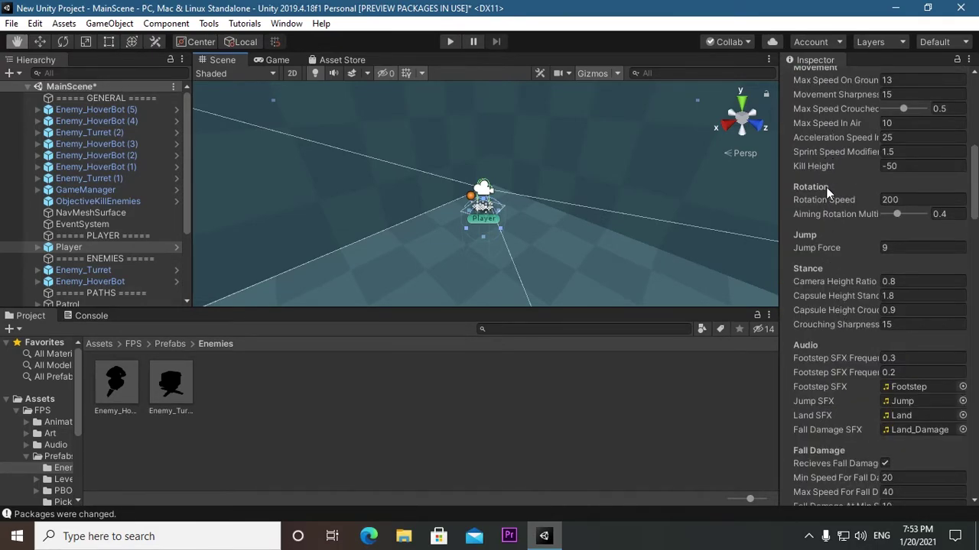
pyautogui.moveTo(855, 358); pyautogui.dragTo(851, 347)
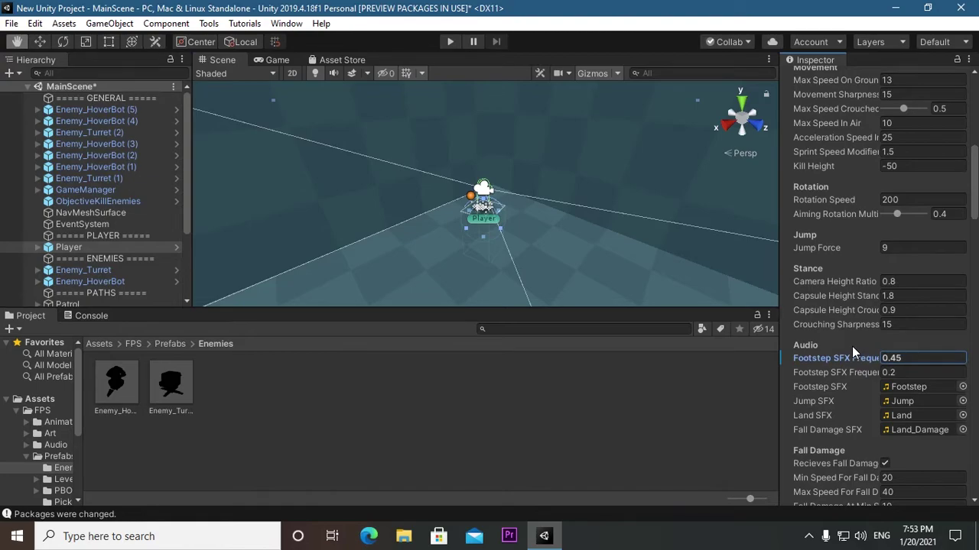
pyautogui.hotkey('ctrl', 'z')
pyautogui.click(677, 386)
# - Look inside the Scenes folder's MainScene and SecondaryScene subfolders
pyautogui.moveTo(566, 305)
pyautogui.keyDown('alt'); pyautogui.mouseDown()
pyautogui.moveTo(556, 278)
pyautogui.moveTo(377, 283)
pyautogui.mouseUp(); pyautogui.keyUp('alt')
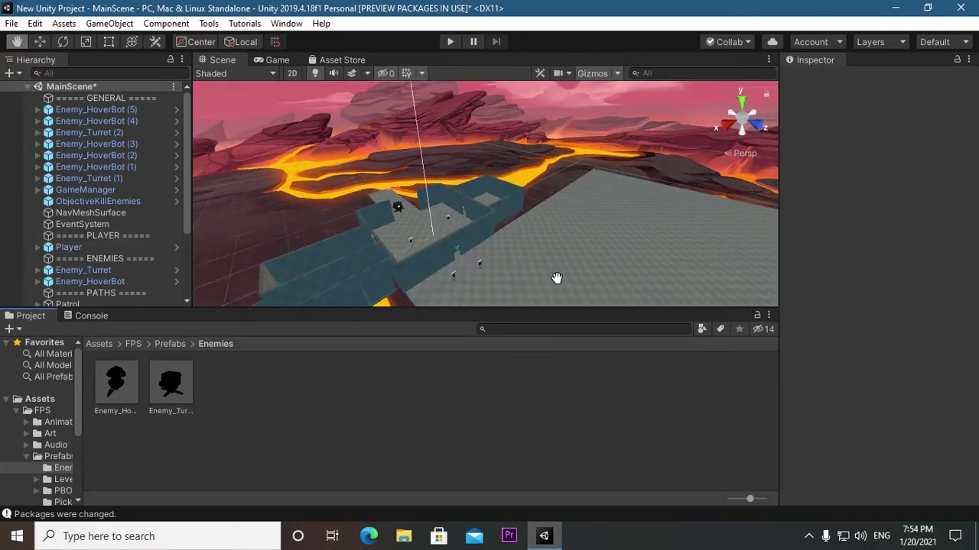
pyautogui.click(133, 345)
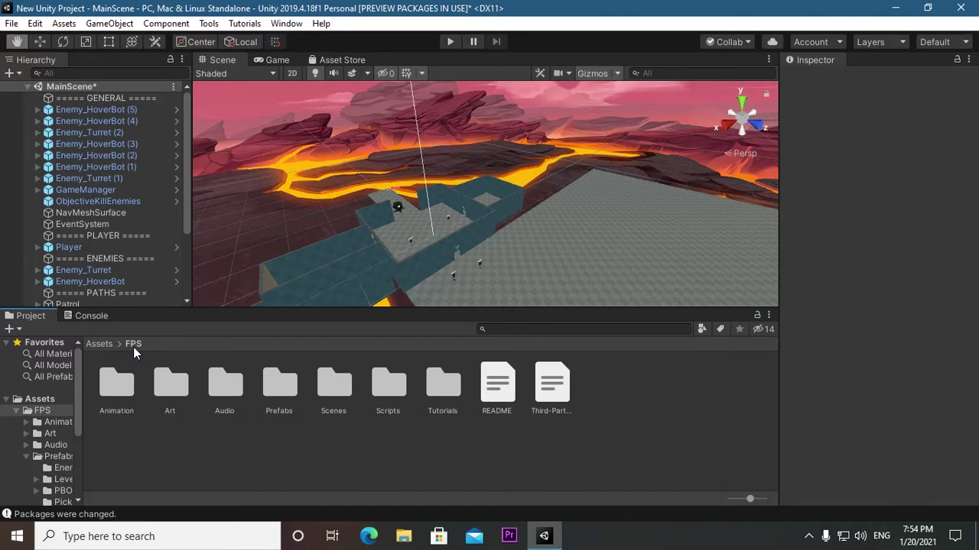
pyautogui.doubleClick(342, 394)
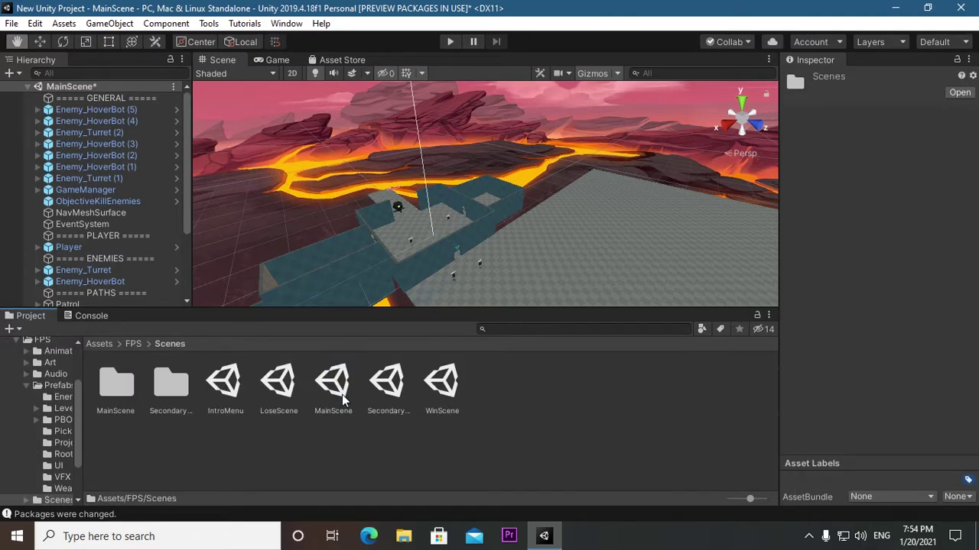
pyautogui.doubleClick(116, 384)
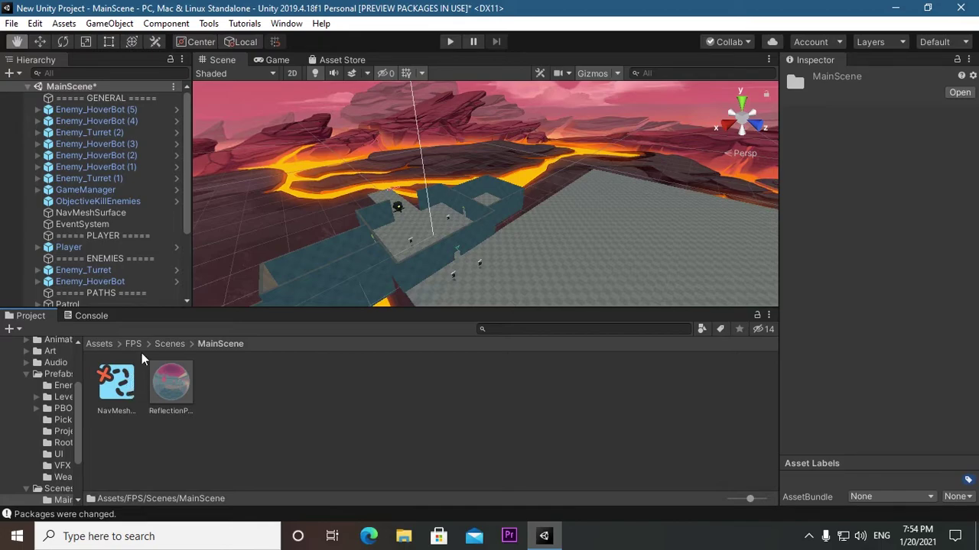
pyautogui.click(169, 343)
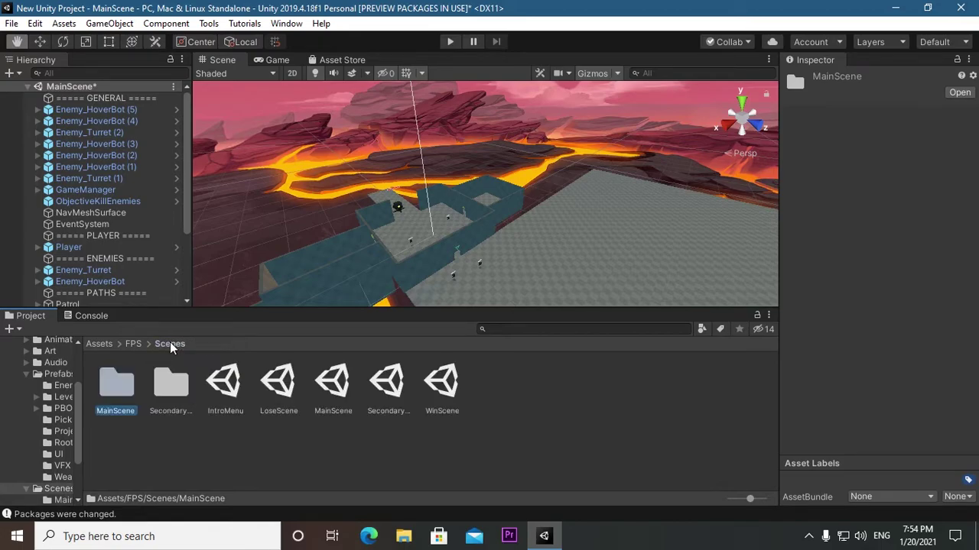
pyautogui.doubleClick(169, 388)
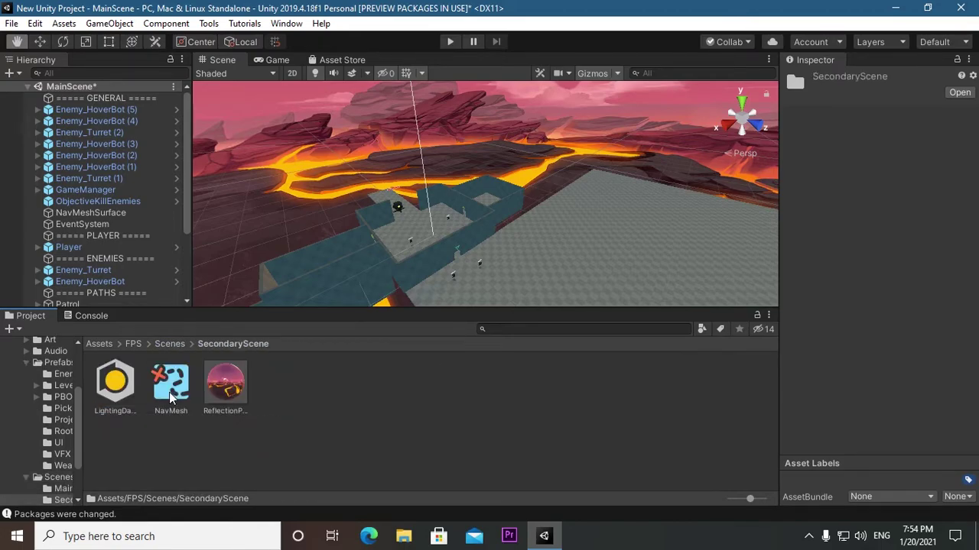
pyautogui.click(171, 344)
pyautogui.click(125, 345)
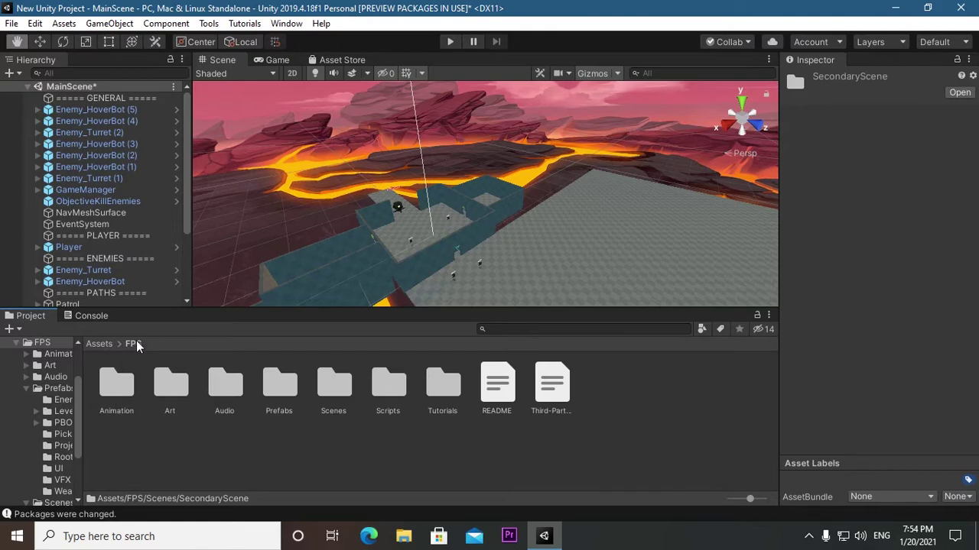
# - Browse Art > Materials, then return to the top-level FPS folder
pyautogui.doubleClick(168, 388)
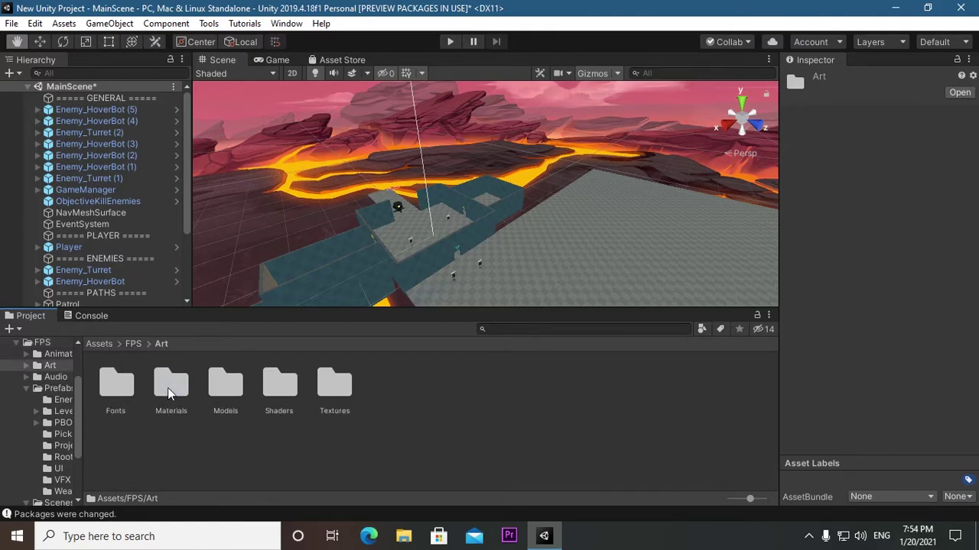
pyautogui.doubleClick(168, 387)
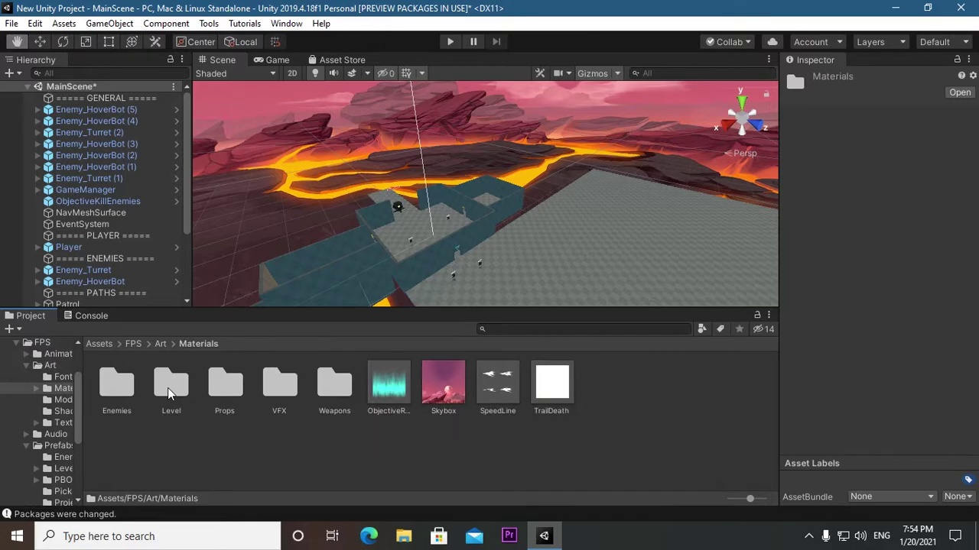
pyautogui.click(162, 344)
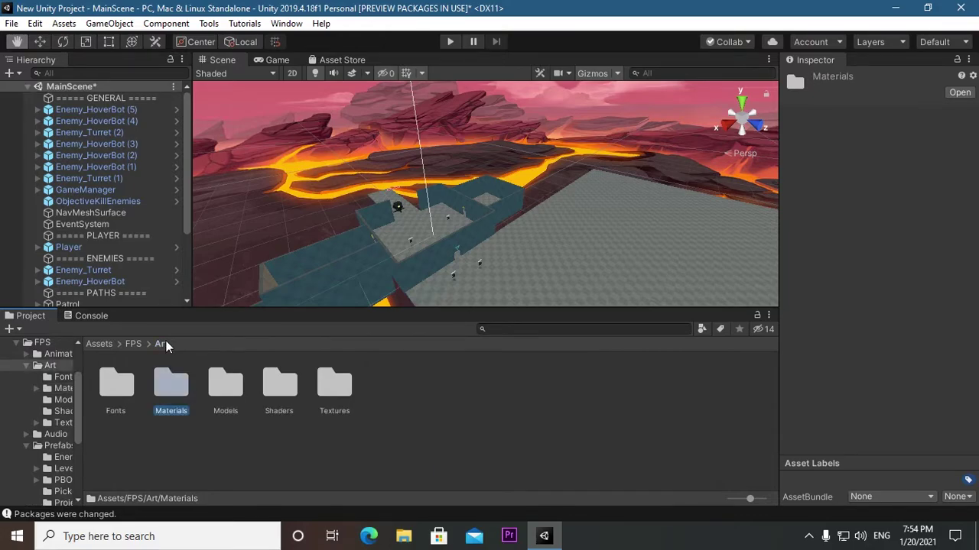
pyautogui.click(134, 344)
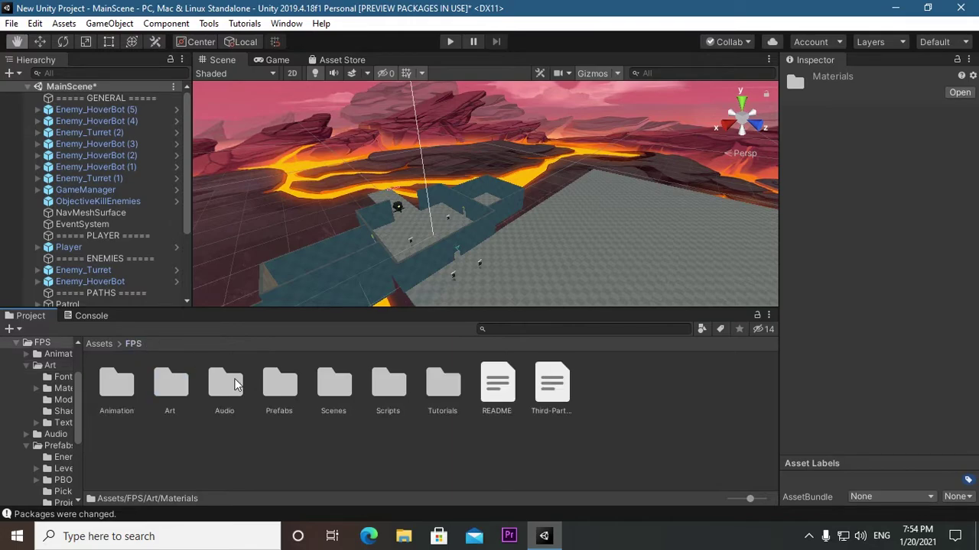
# - Scroll through the Scripts folder's contents and return to the FPS folder
pyautogui.doubleClick(403, 387)
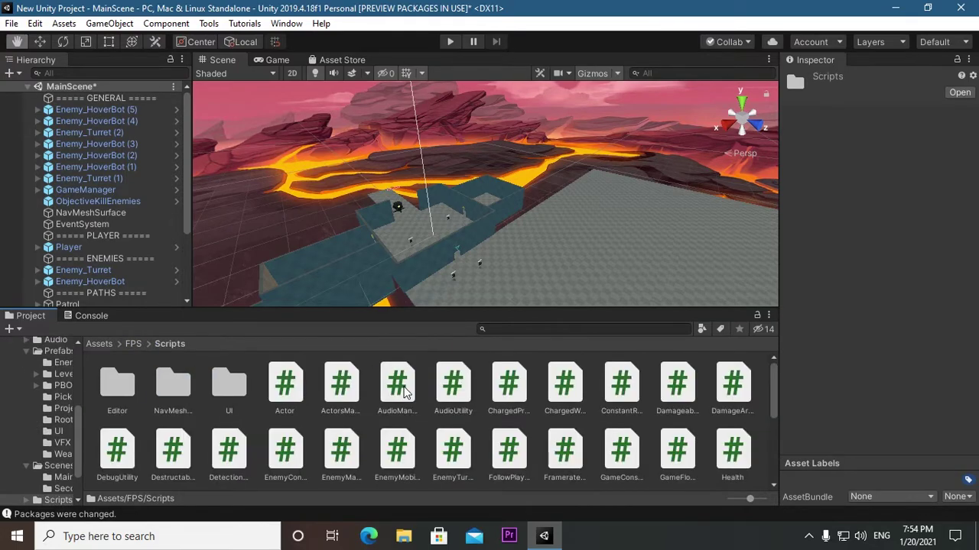
pyautogui.scroll(-1, 404, 391)
pyautogui.scroll(-1, 403, 391)
pyautogui.scroll(1, 393, 390)
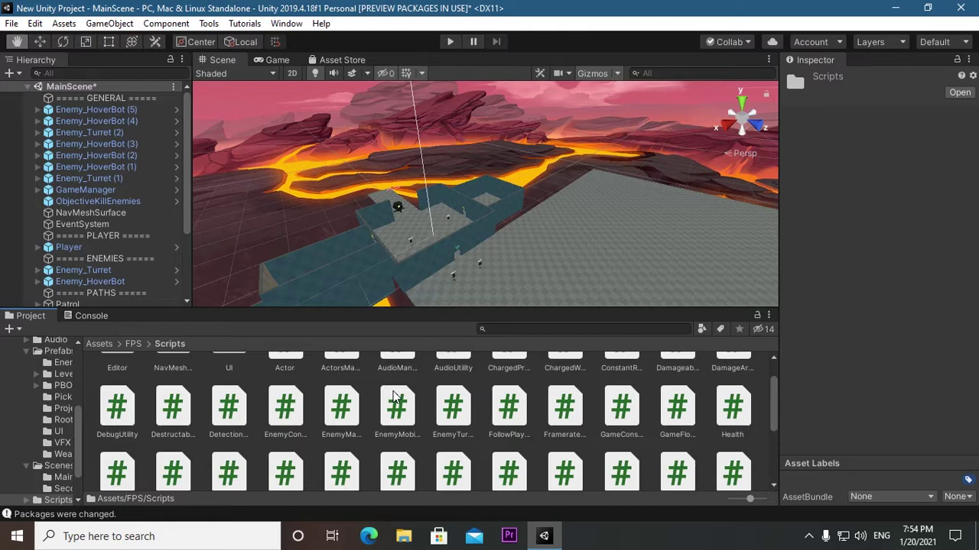
pyautogui.scroll(1, 393, 396)
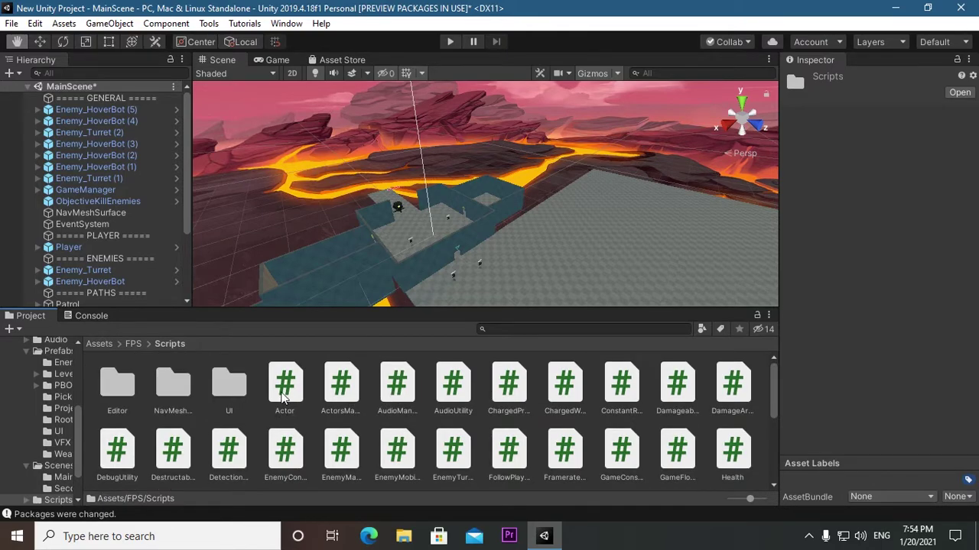
pyautogui.scroll(-1, 283, 396)
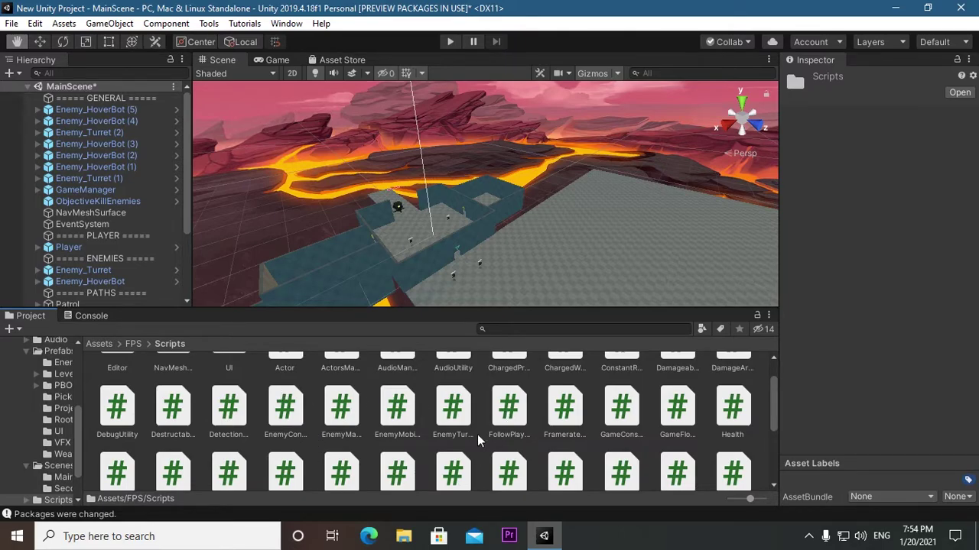
pyautogui.scroll(-4, 474, 413)
pyautogui.scroll(-1, 474, 413)
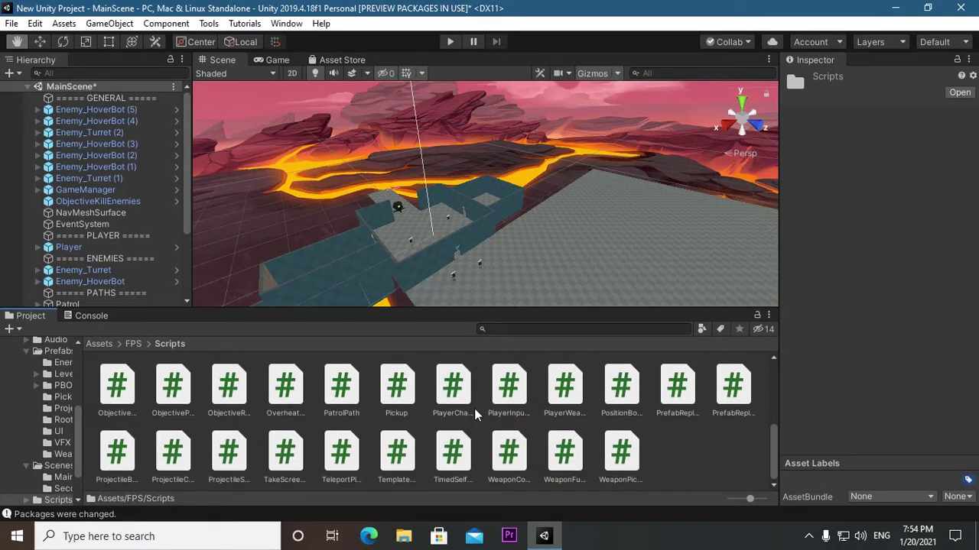
pyautogui.scroll(6, 659, 447)
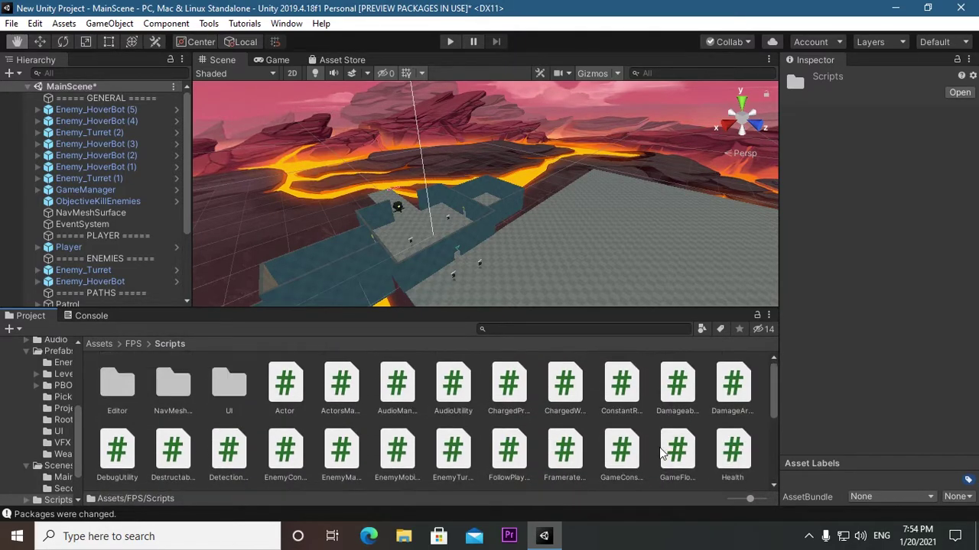
pyautogui.click(131, 343)
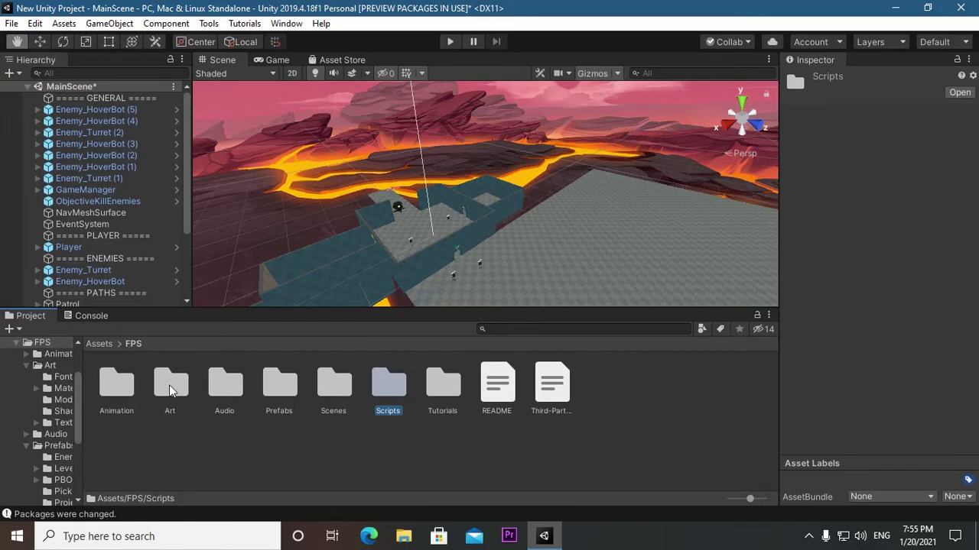
pyautogui.click(169, 385)
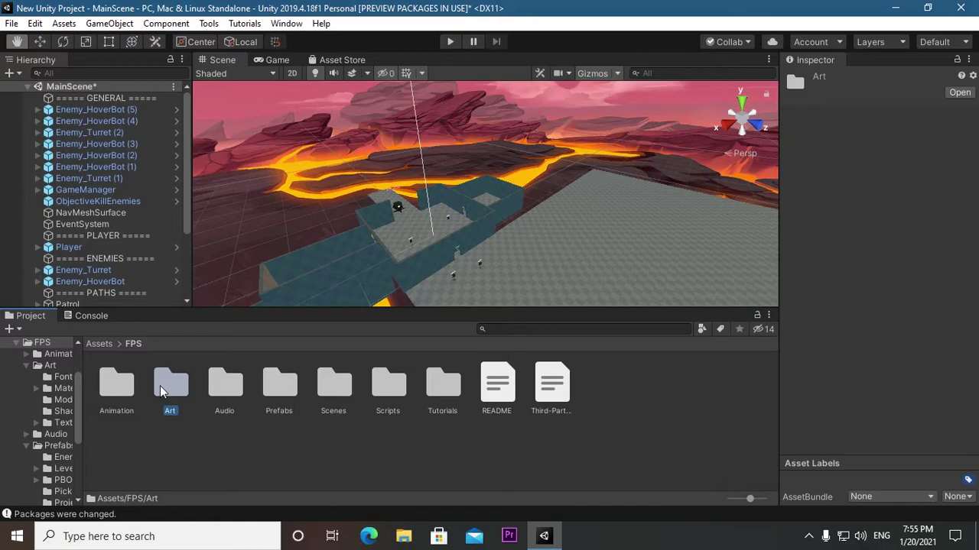
pyautogui.doubleClick(229, 388)
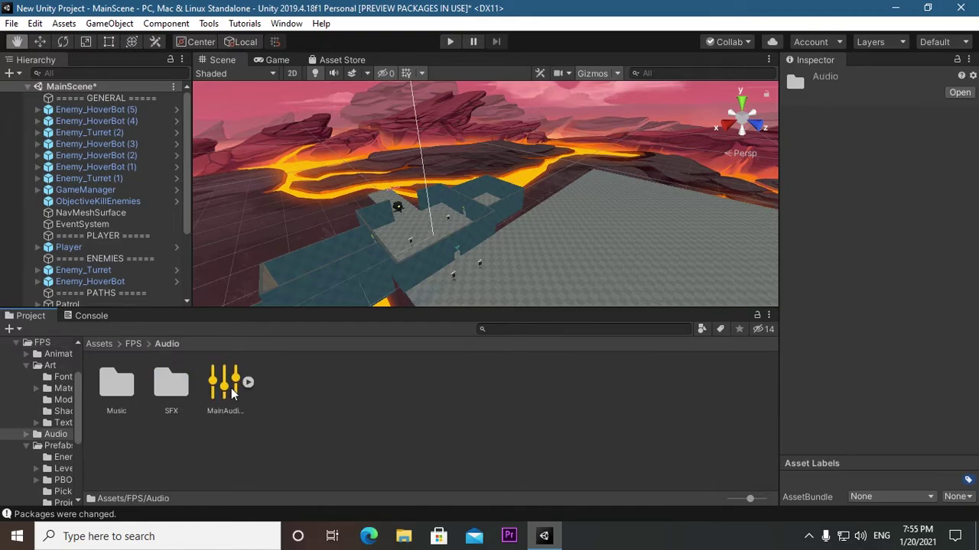
pyautogui.click(136, 342)
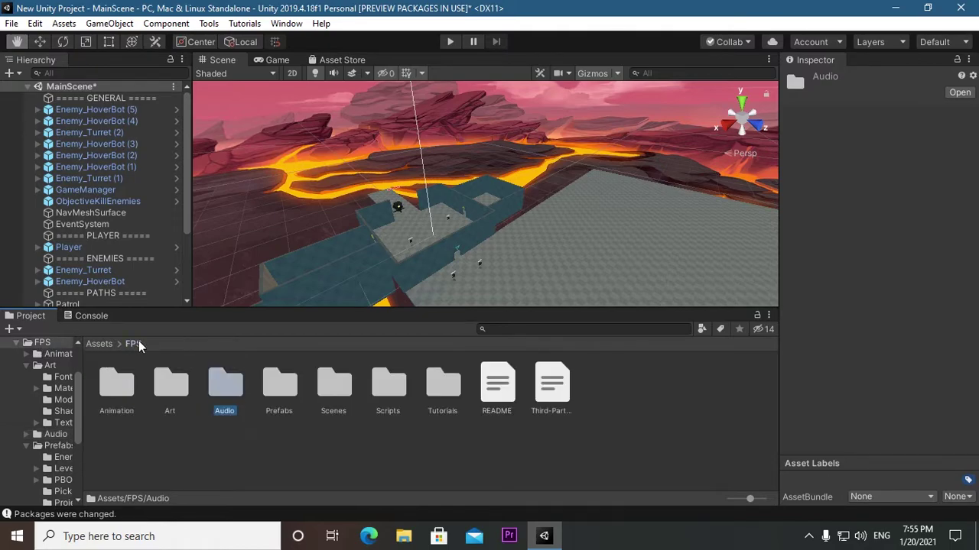
pyautogui.doubleClick(281, 391)
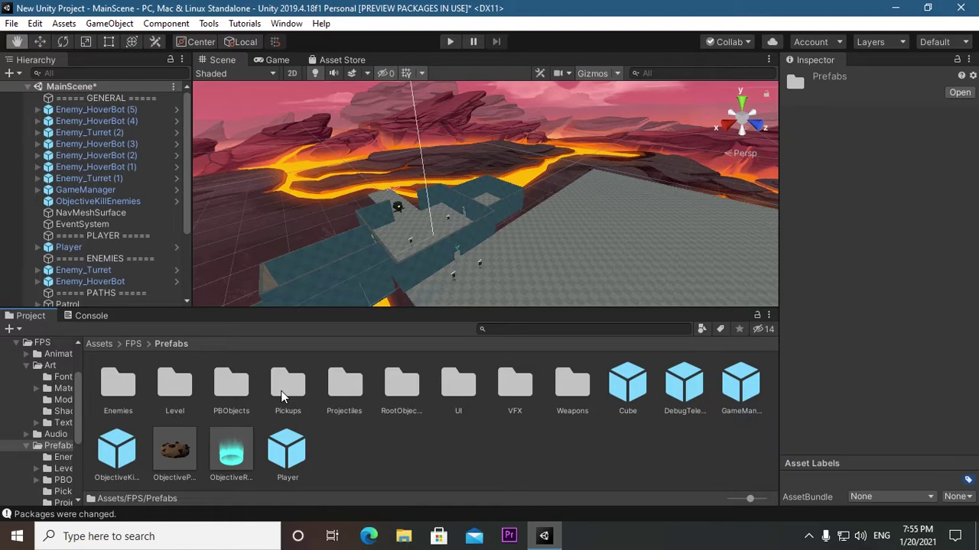
pyautogui.click(139, 344)
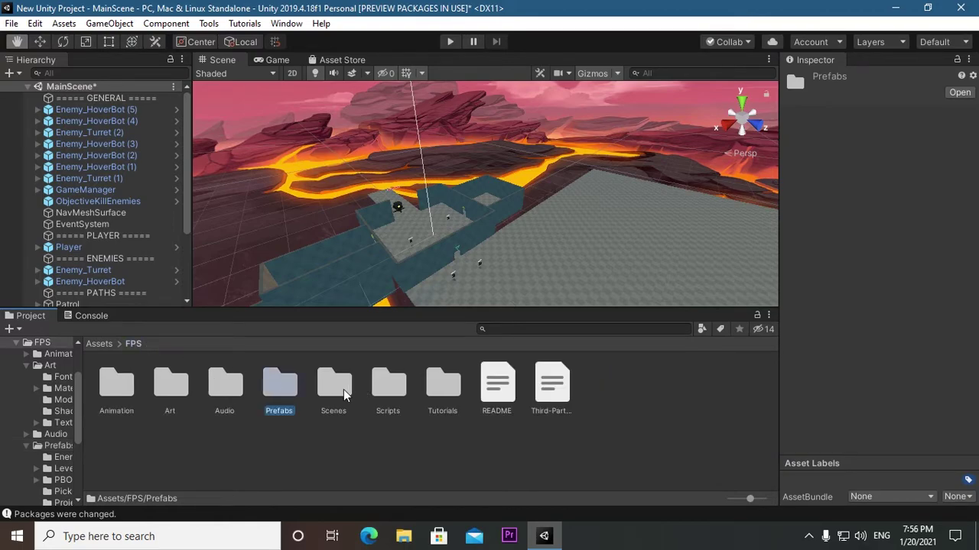
pyautogui.doubleClick(344, 393)
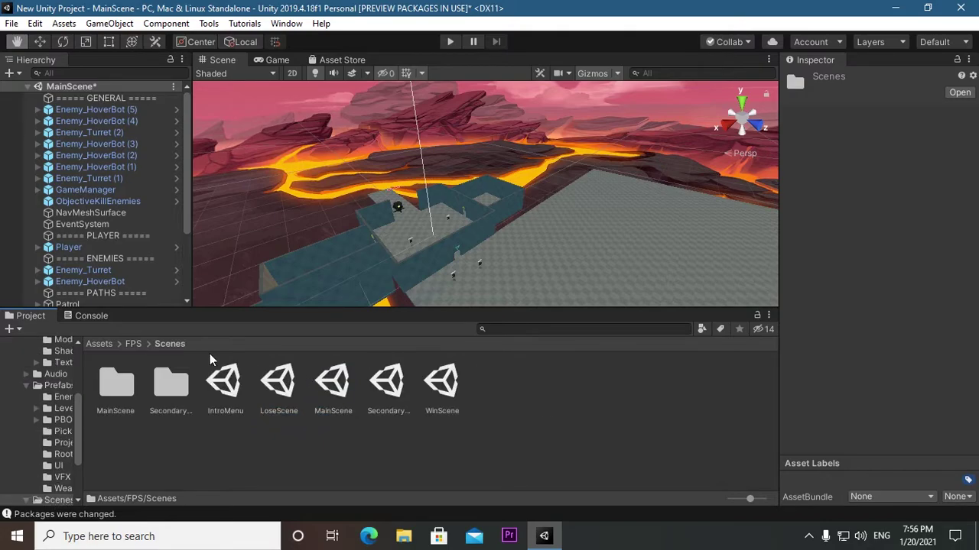
pyautogui.doubleClick(125, 381)
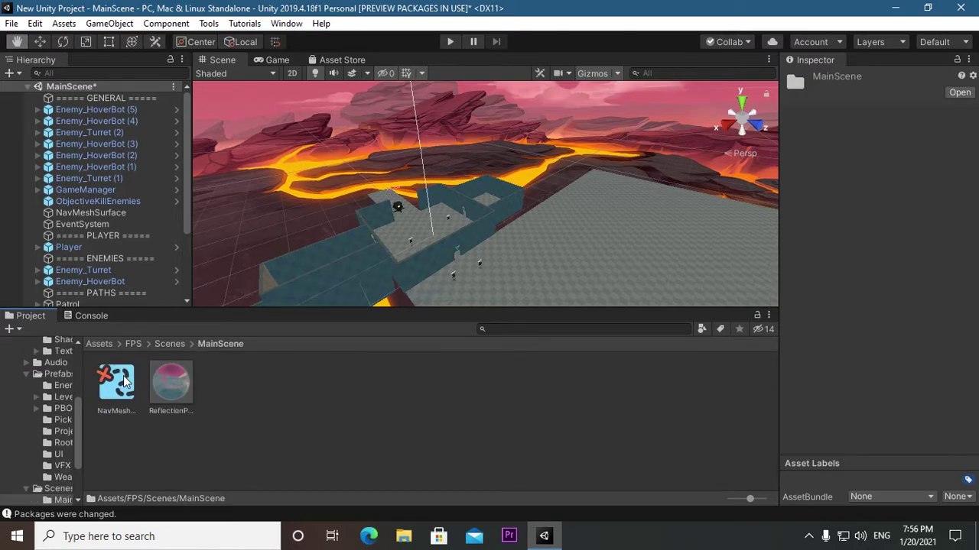
pyautogui.click(164, 344)
pyautogui.click(132, 344)
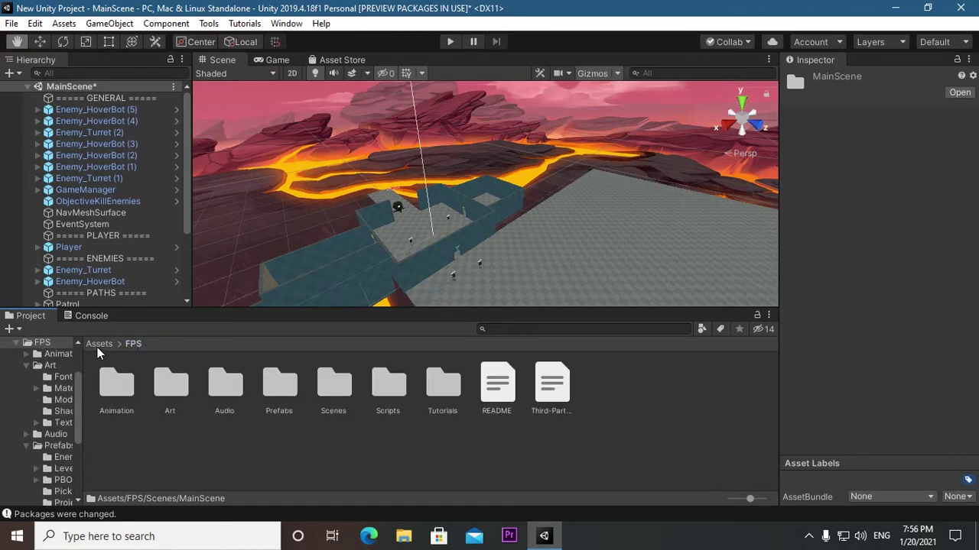
# - Go up to the root Assets folder, then open the FPS Prefabs folder
pyautogui.click(97, 344)
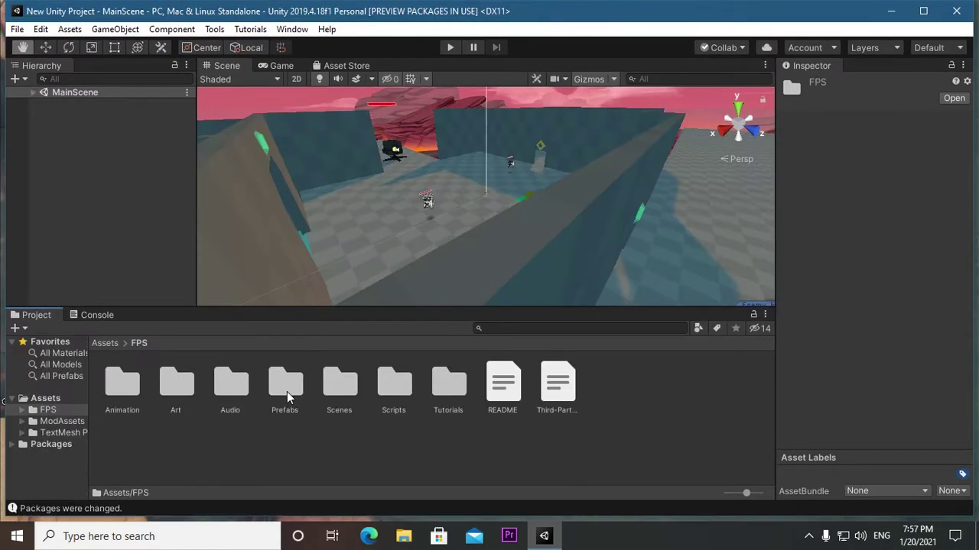
pyautogui.doubleClick(285, 375)
# - Open Prefabs > Level > Rooms and drop Room_Altar into the scene beside the arena
pyautogui.click(188, 387)
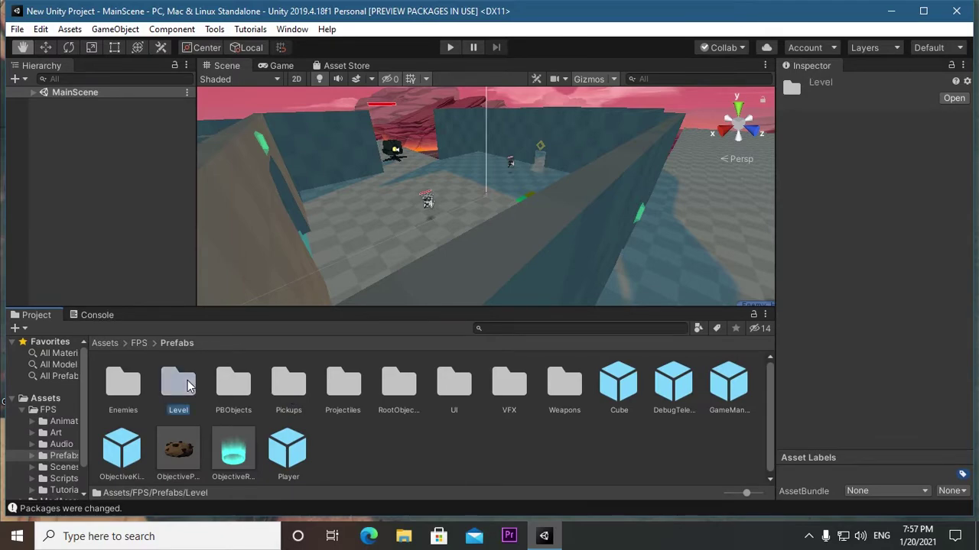
pyautogui.doubleClick(187, 386)
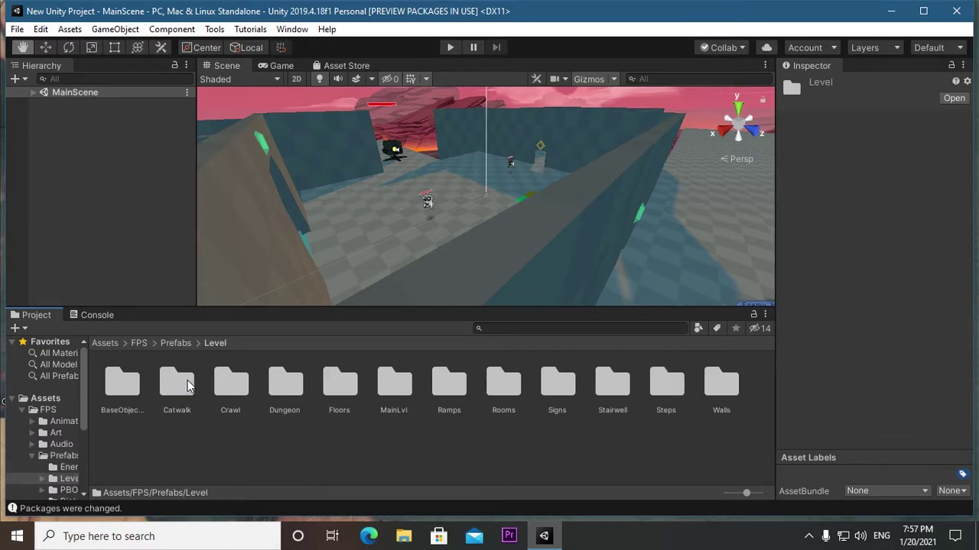
pyautogui.doubleClick(505, 406)
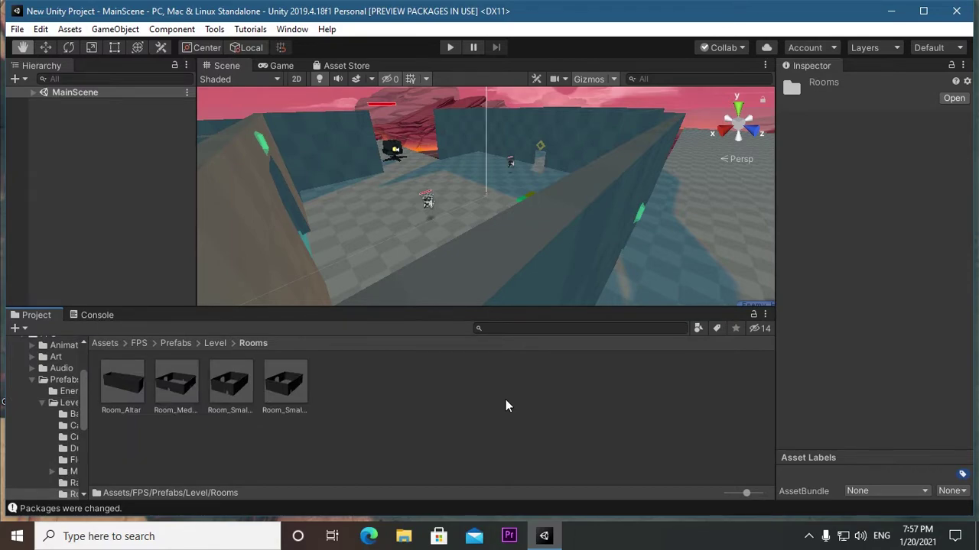
pyautogui.scroll(-3, 649, 288)
pyautogui.scroll(-2, 651, 291)
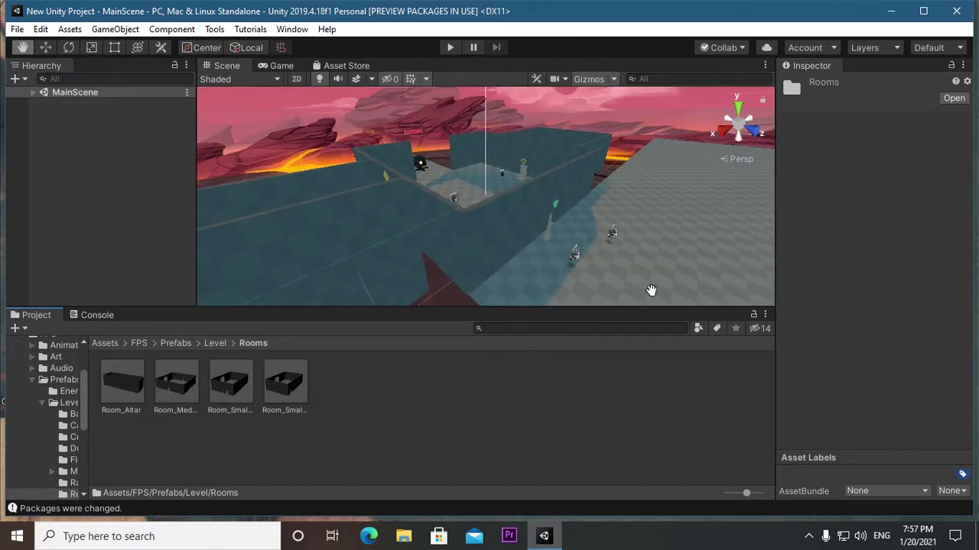
pyautogui.moveTo(636, 291)
pyautogui.mouseDown(button='middle')
pyautogui.moveTo(546, 252)
pyautogui.moveTo(535, 260)
pyautogui.mouseUp(button='middle')
pyautogui.moveTo(116, 403); pyautogui.dragTo(498, 208)
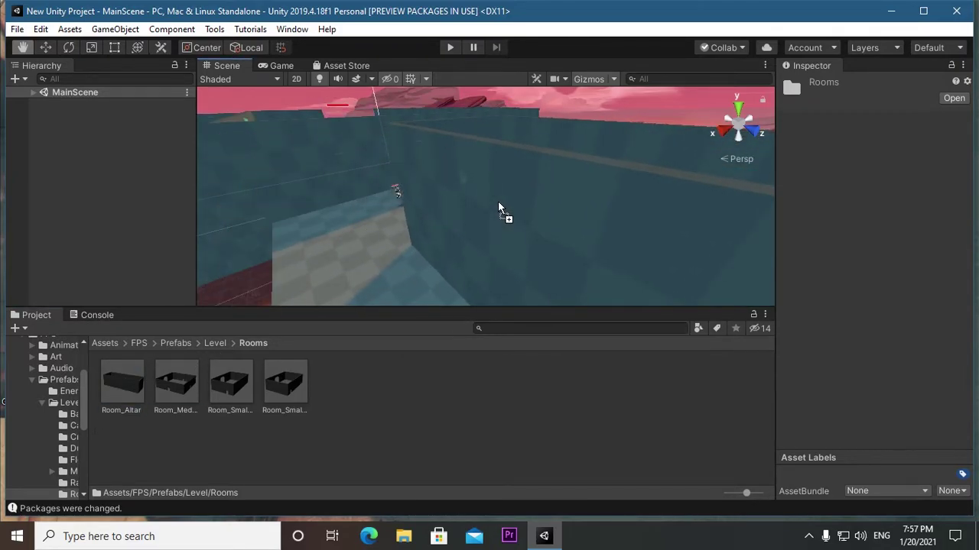
pyautogui.moveTo(499, 208)
pyautogui.mouseDown()
pyautogui.moveTo(440, 193)
pyautogui.moveTo(463, 181)
pyautogui.mouseUp()
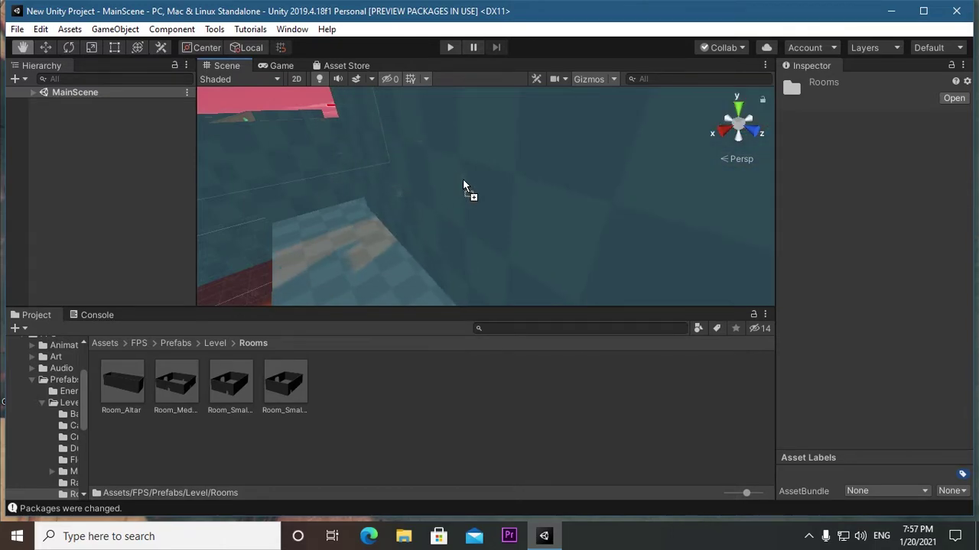
pyautogui.moveTo(462, 181); pyautogui.dragTo(466, 189)
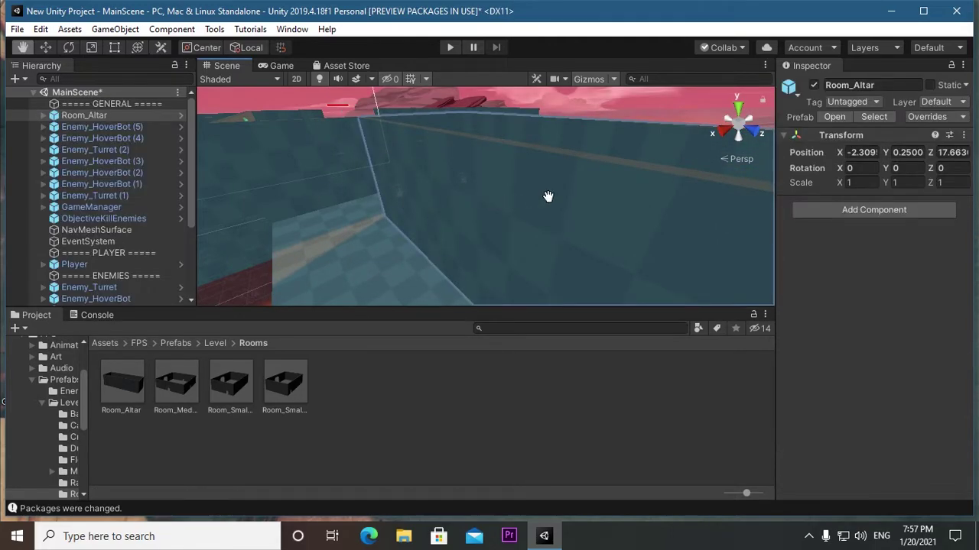
pyautogui.scroll(-2, 564, 186)
pyautogui.scroll(-3, 564, 186)
pyautogui.scroll(-3, 563, 212)
pyautogui.scroll(-2, 549, 293)
# - Reposition the Room_Altar room with the Move tool, settling it at Z position 12
pyautogui.moveTo(550, 293)
pyautogui.mouseDown()
pyautogui.moveTo(520, 313)
pyautogui.moveTo(438, 282)
pyautogui.mouseUp()
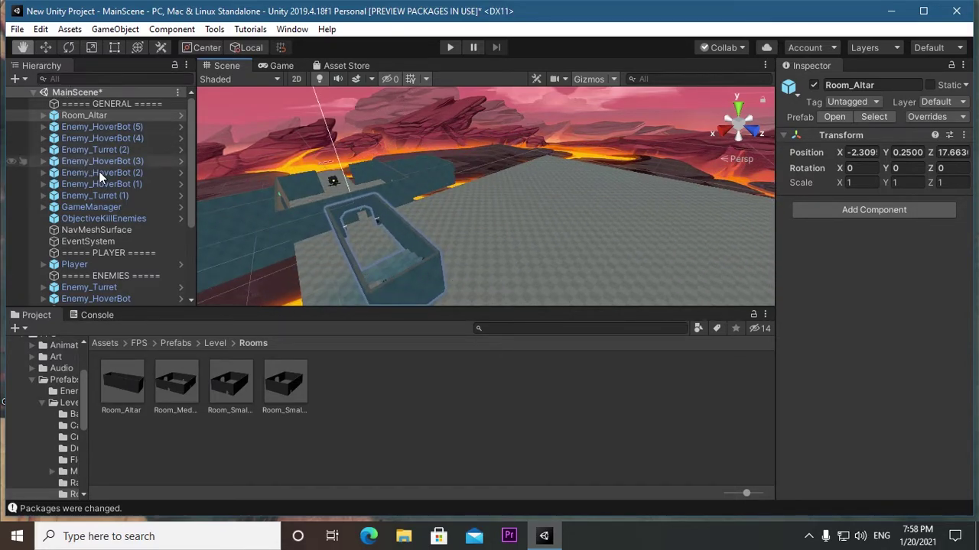
pyautogui.click(111, 114)
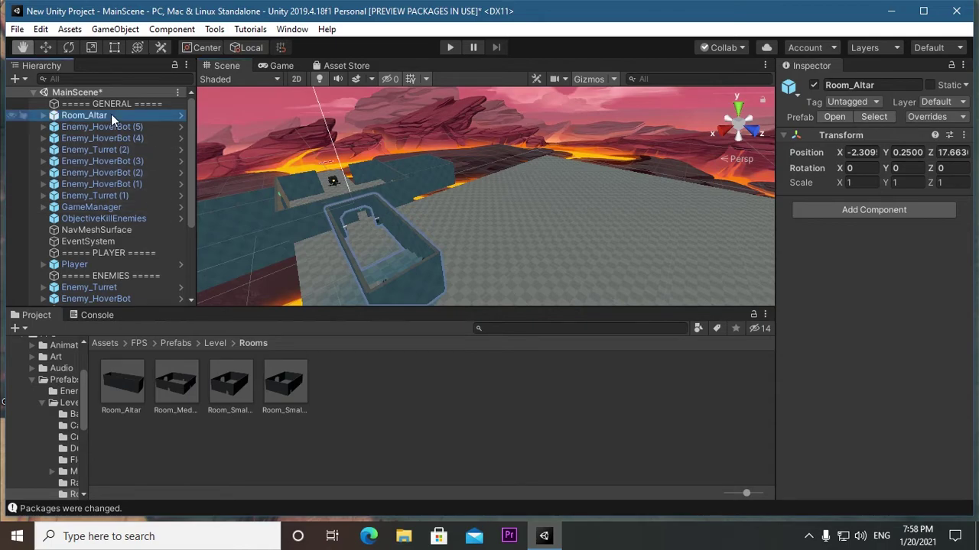
pyautogui.click(46, 48)
pyautogui.moveTo(367, 249); pyautogui.dragTo(365, 200)
pyautogui.moveTo(399, 280); pyautogui.dragTo(419, 269)
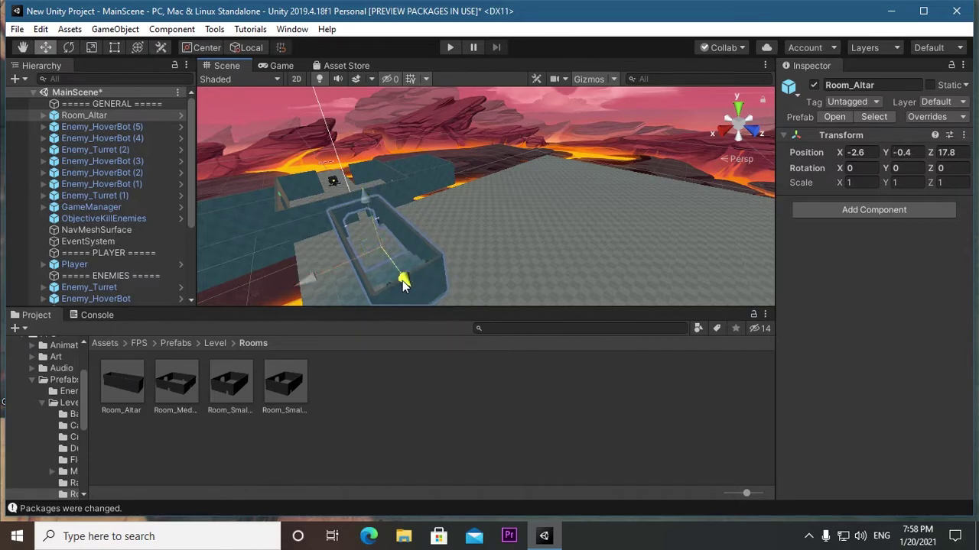
pyautogui.moveTo(315, 275)
pyautogui.mouseDown()
pyautogui.moveTo(344, 274)
pyautogui.moveTo(333, 277)
pyautogui.mouseUp()
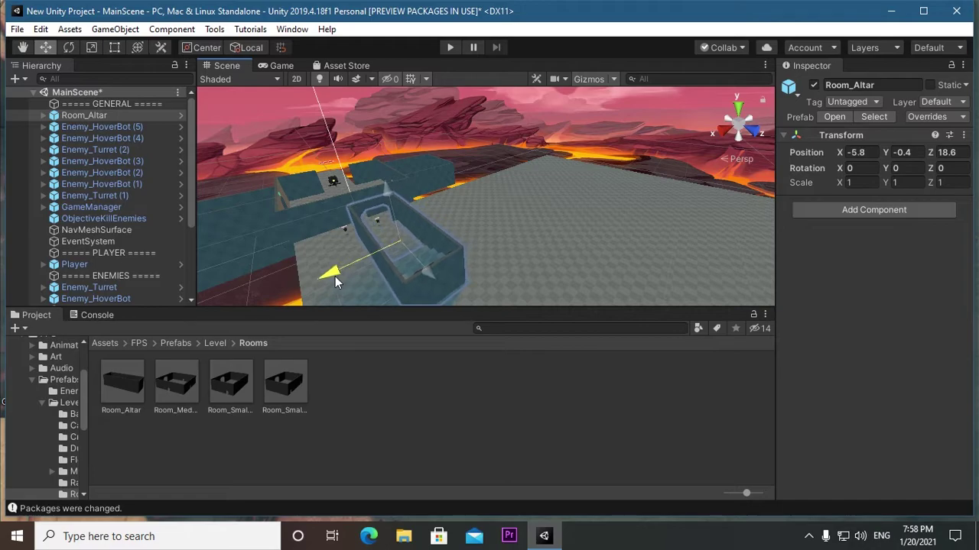
pyautogui.moveTo(428, 281); pyautogui.dragTo(391, 255)
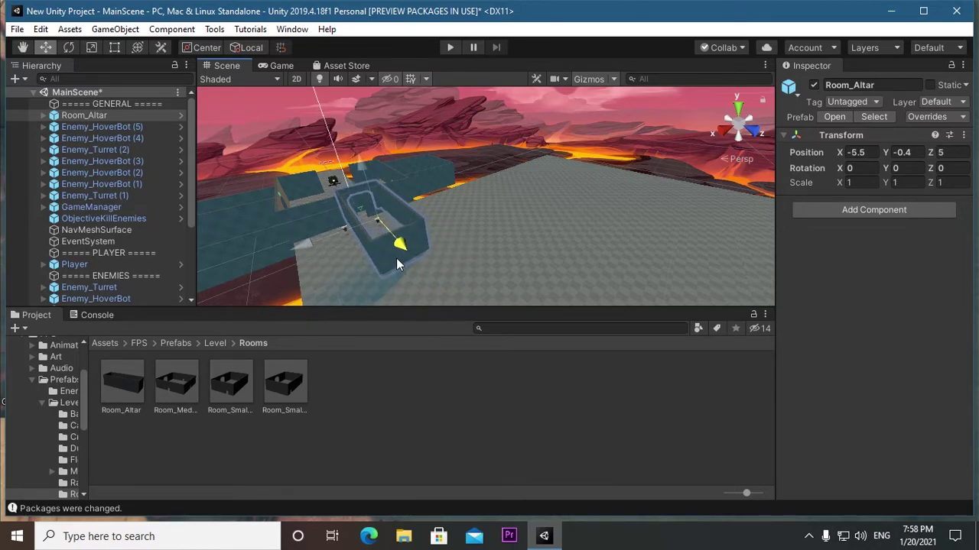
pyautogui.moveTo(391, 255); pyautogui.dragTo(405, 268)
pyautogui.scroll(2, 340, 205)
pyautogui.scroll(2, 340, 205)
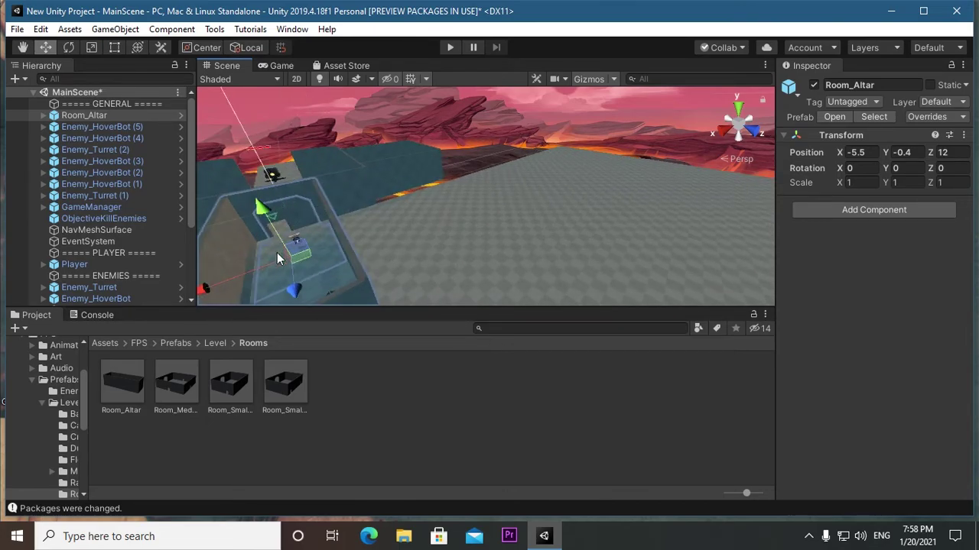
pyautogui.keyDown('alt'); pyautogui.moveTo(295, 276); pyautogui.dragTo(324, 109); pyautogui.keyUp('alt')
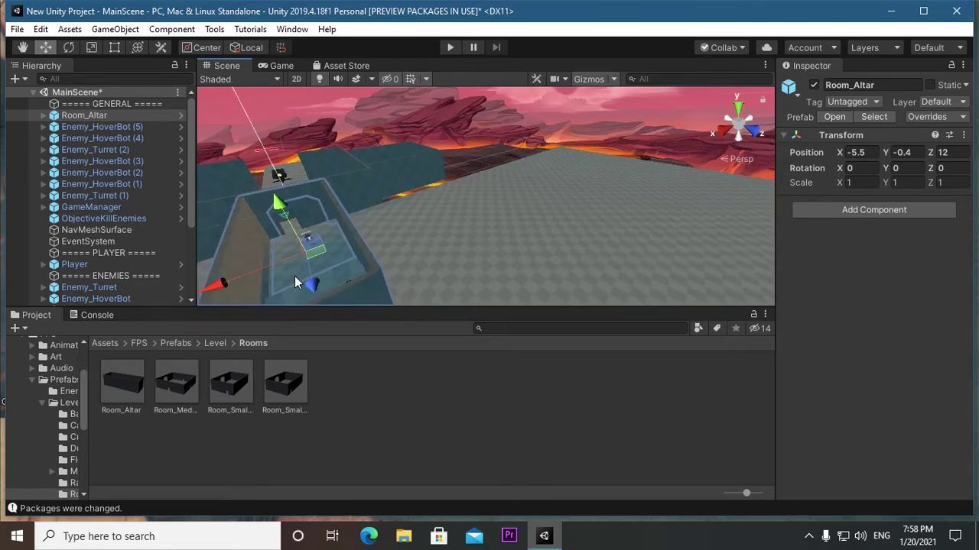
pyautogui.moveTo(372, 177); pyautogui.dragTo(369, 179)
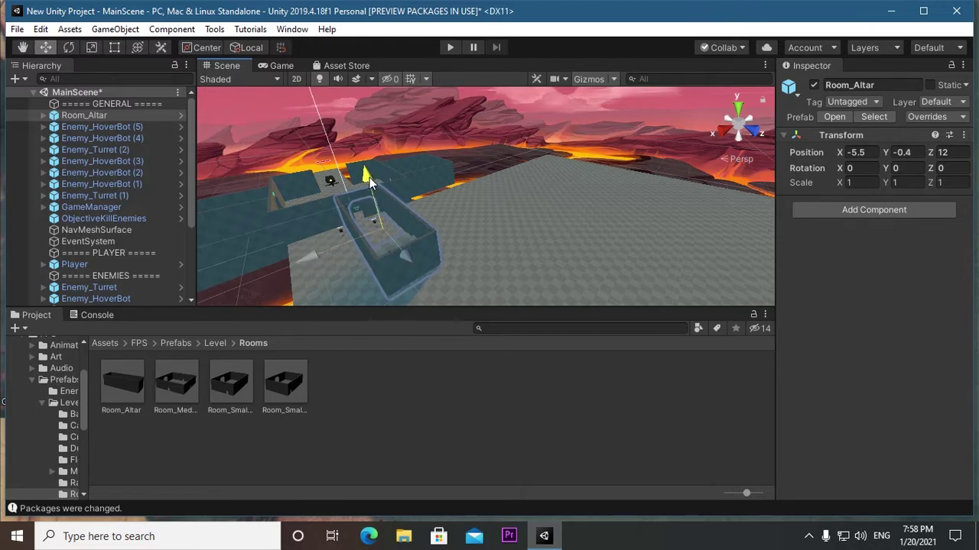
# - Place a Room_Medium room on the Floor_18x18, then delete it
pyautogui.click(499, 220)
pyautogui.moveTo(181, 397)
pyautogui.mouseDown()
pyautogui.moveTo(516, 241)
pyautogui.moveTo(479, 190)
pyautogui.moveTo(389, 248)
pyautogui.moveTo(509, 200)
pyautogui.moveTo(499, 190)
pyautogui.moveTo(513, 199)
pyautogui.mouseUp()
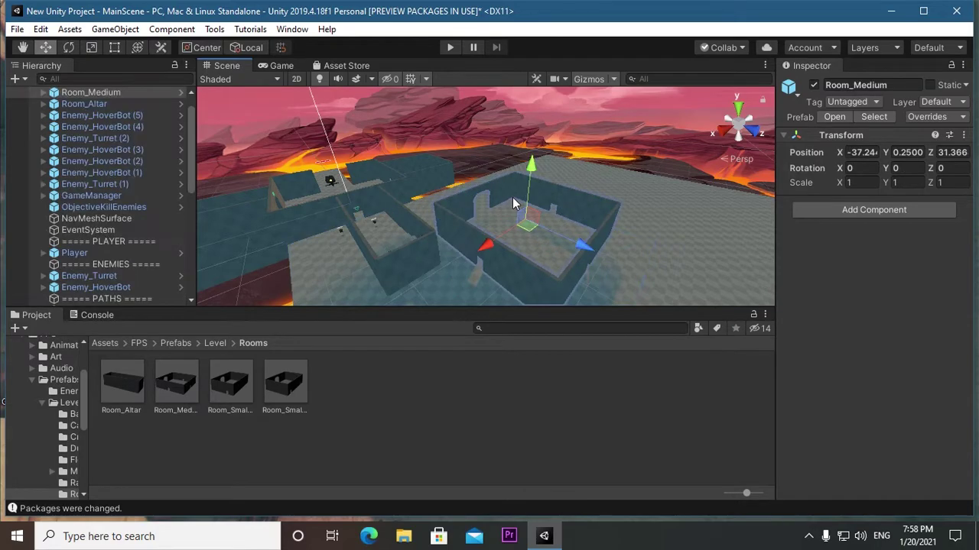
pyautogui.press('Delete')
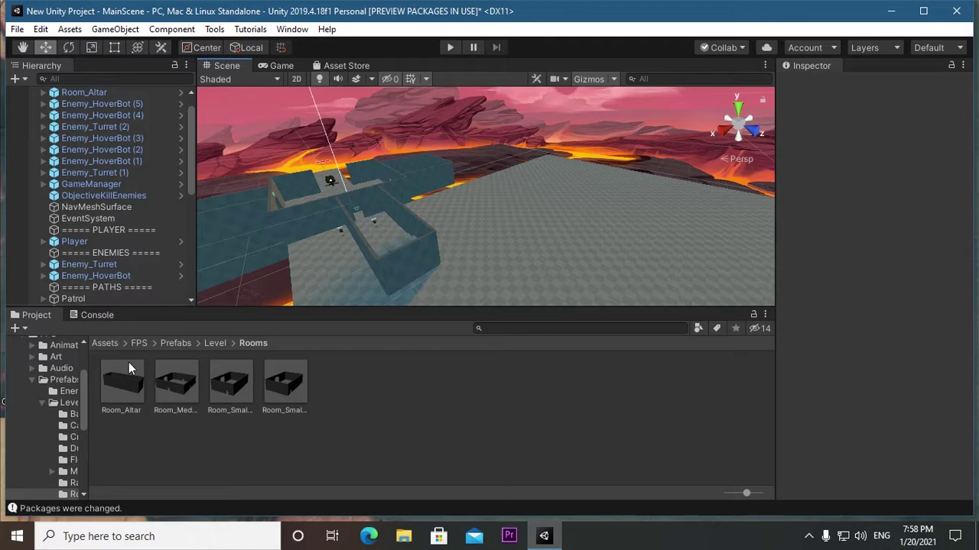
# - Add another Enemy_Turret from FPS > Prefabs > Enemies onto the level floor, then view the Game tab
pyautogui.click(105, 343)
pyautogui.doubleClick(120, 395)
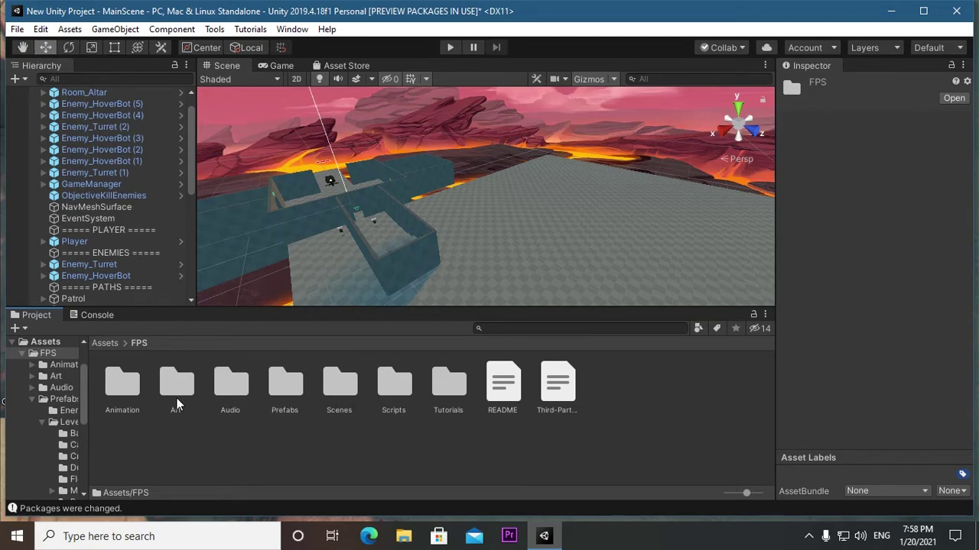
pyautogui.doubleClick(276, 382)
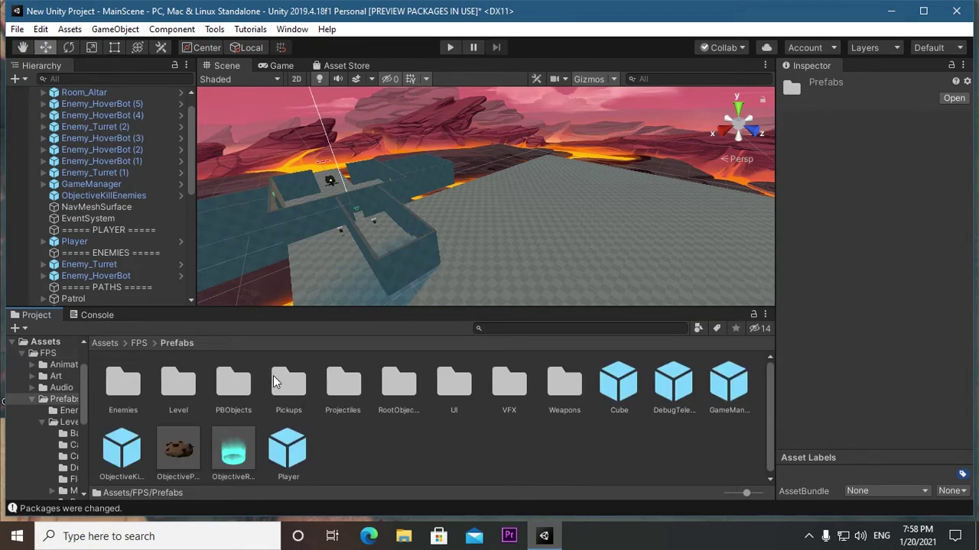
pyautogui.doubleClick(123, 387)
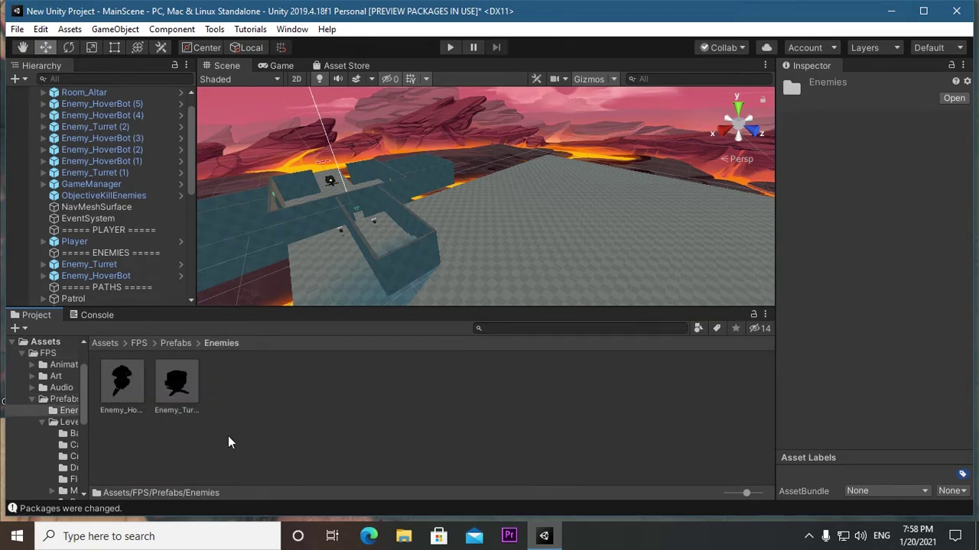
pyautogui.moveTo(183, 391); pyautogui.dragTo(390, 241)
pyautogui.click(598, 255)
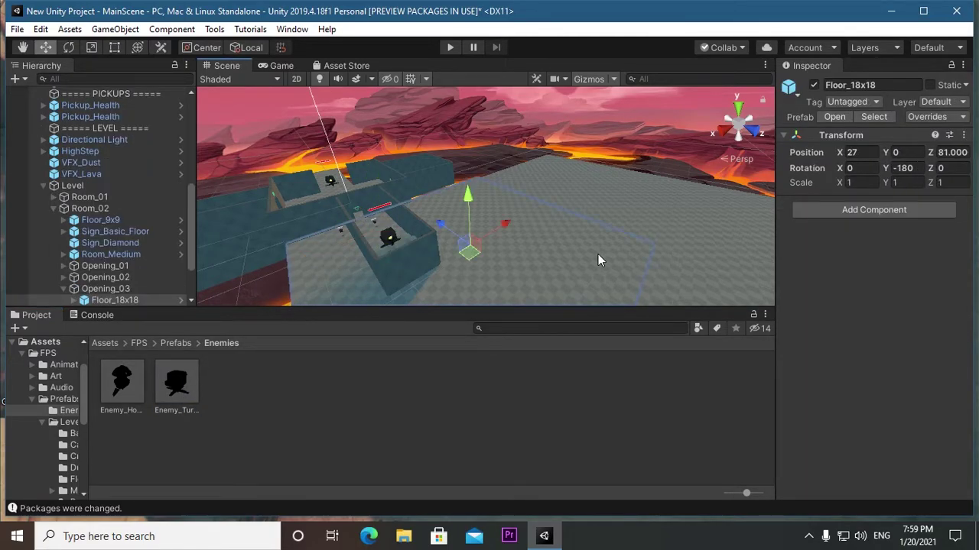
pyautogui.click(282, 66)
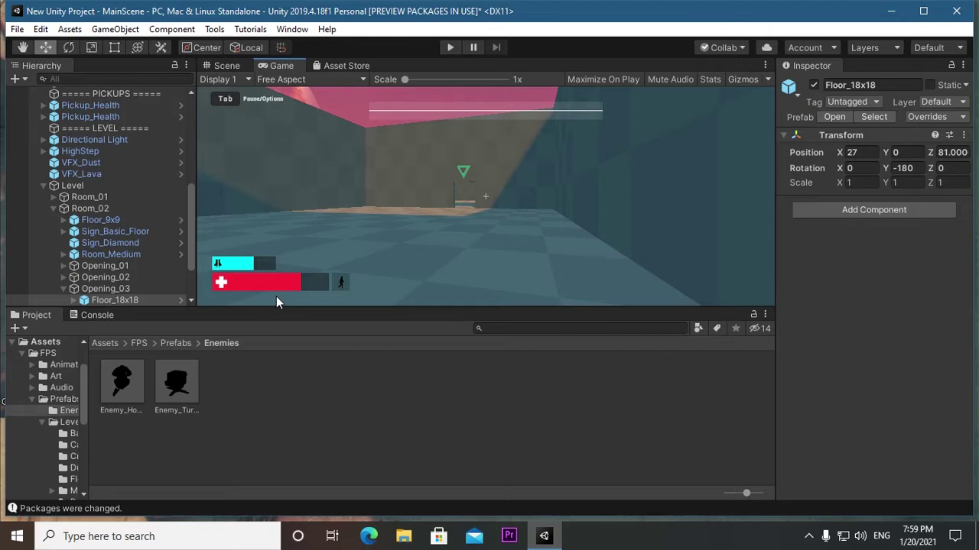
# - Play the level maximized, walking through the doorway and shooting at the hovering drone
pyautogui.click(923, 11)
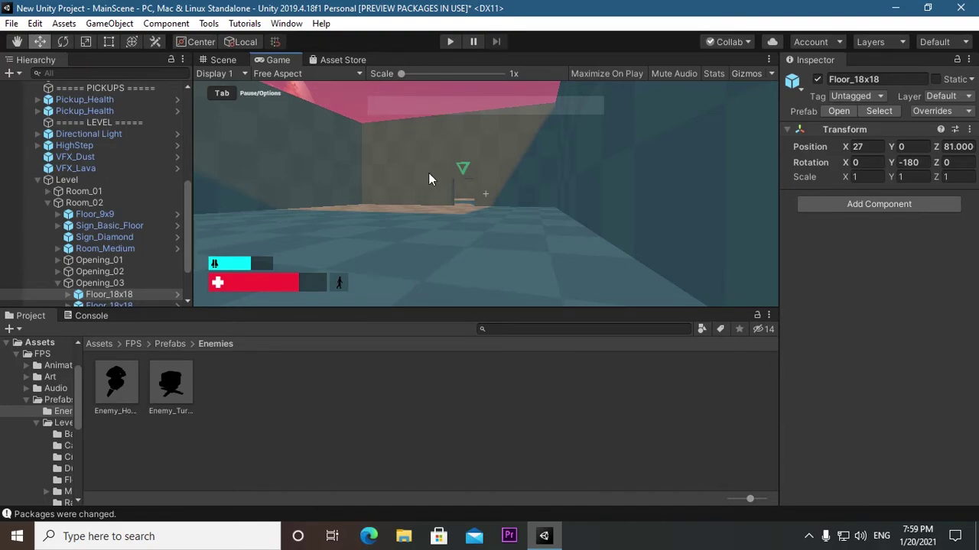
pyautogui.click(460, 42)
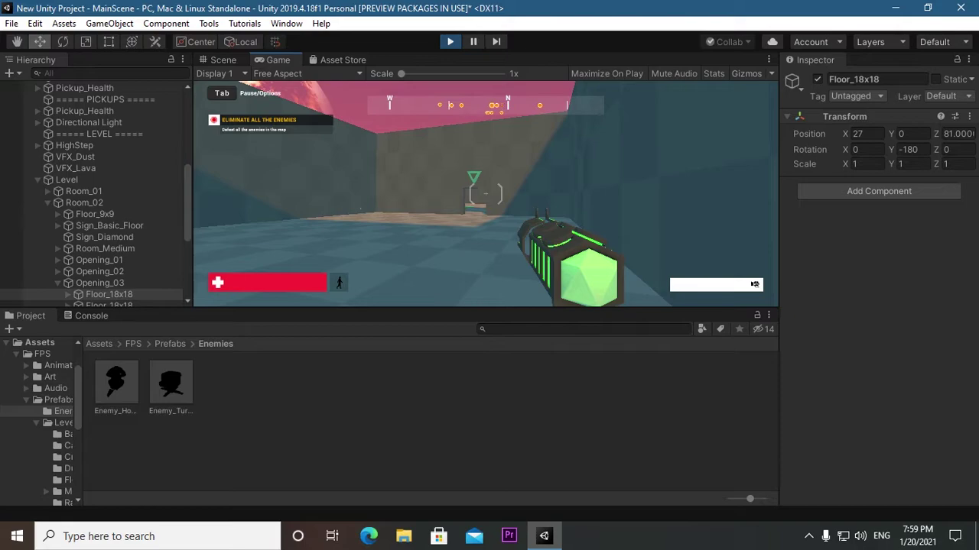
pyautogui.press('w')
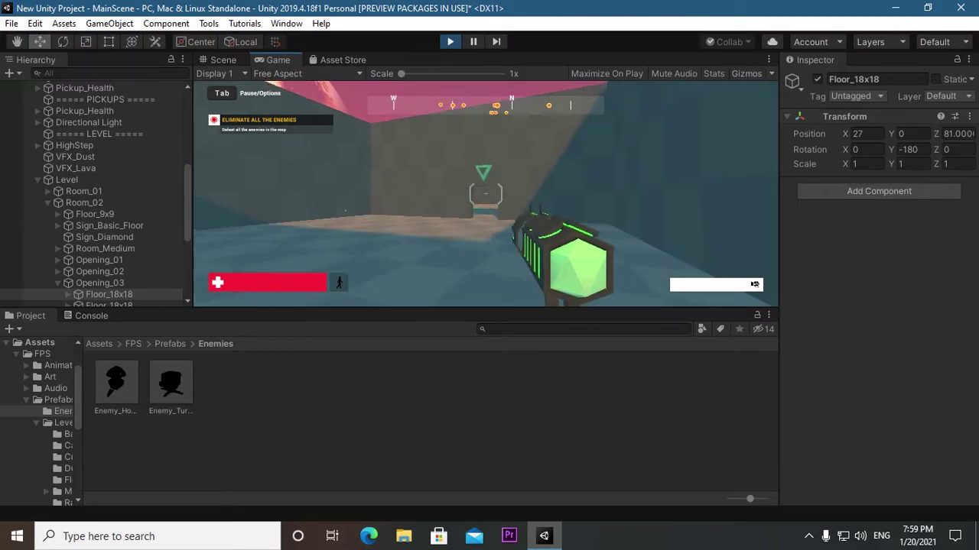
pyautogui.press('w')
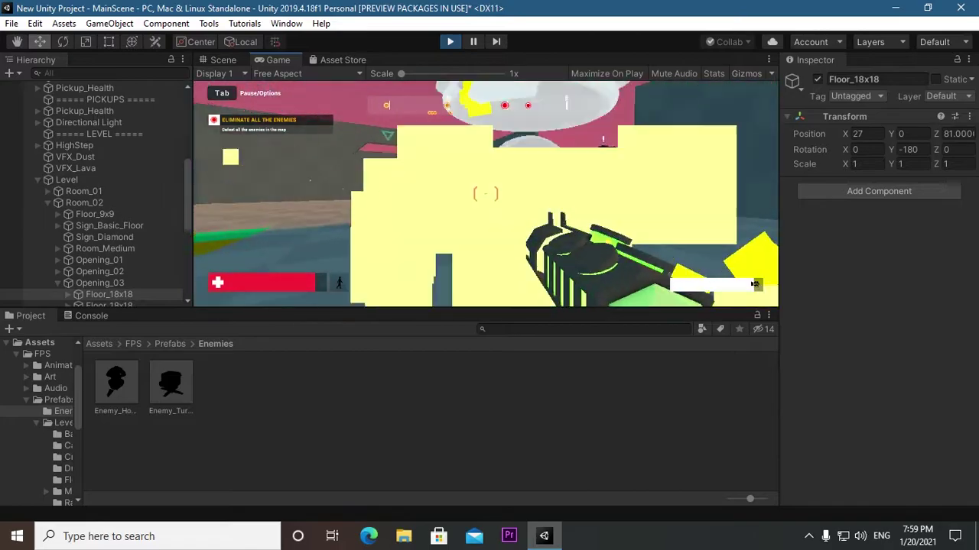
pyautogui.click(486, 193)
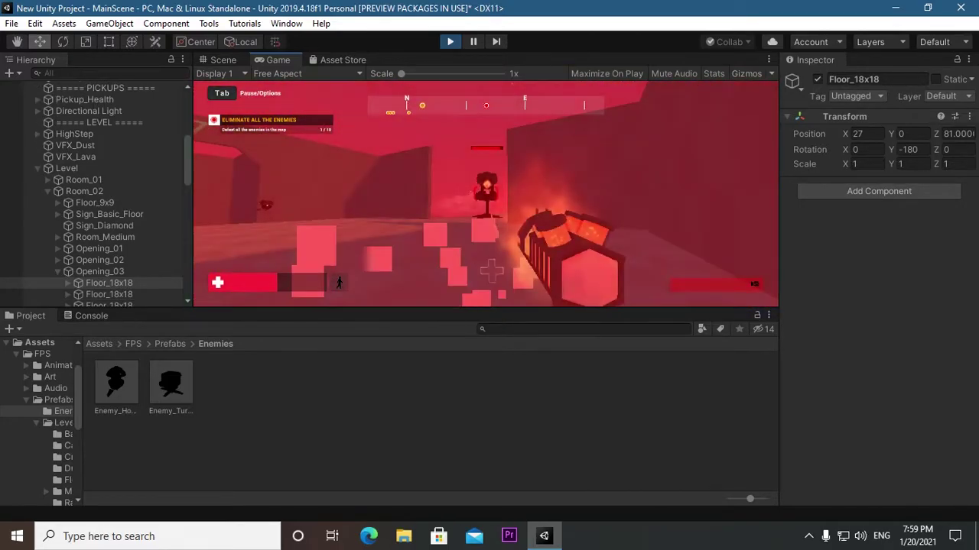
pyautogui.click(485, 193)
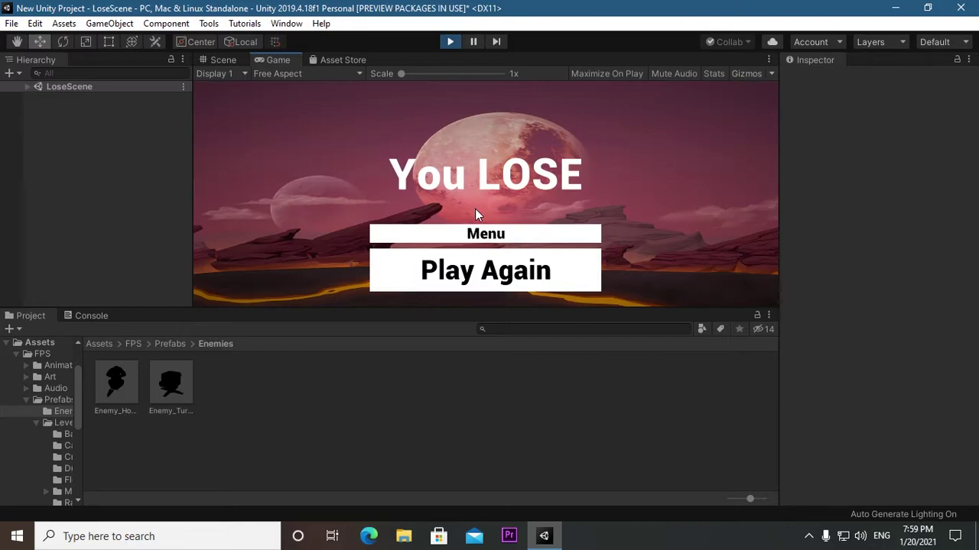
# - Restart via Play Again, play on, then release the cursor and stop Play mode
pyautogui.click(501, 274)
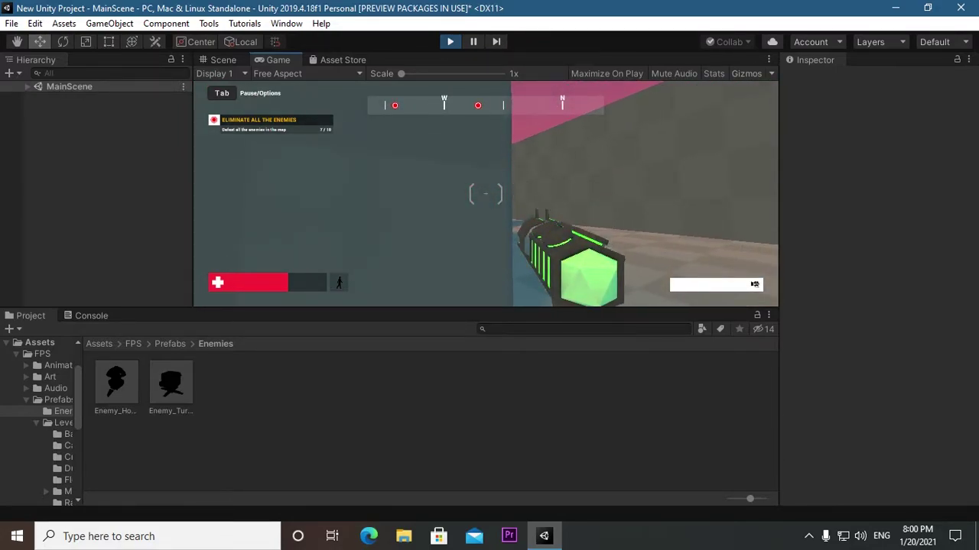
pyautogui.press('Escape')
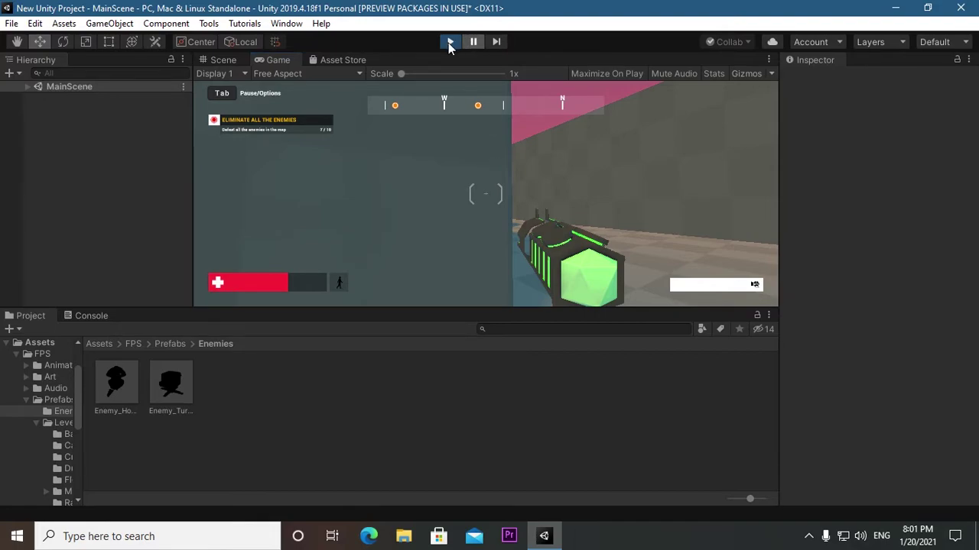
pyautogui.click(450, 44)
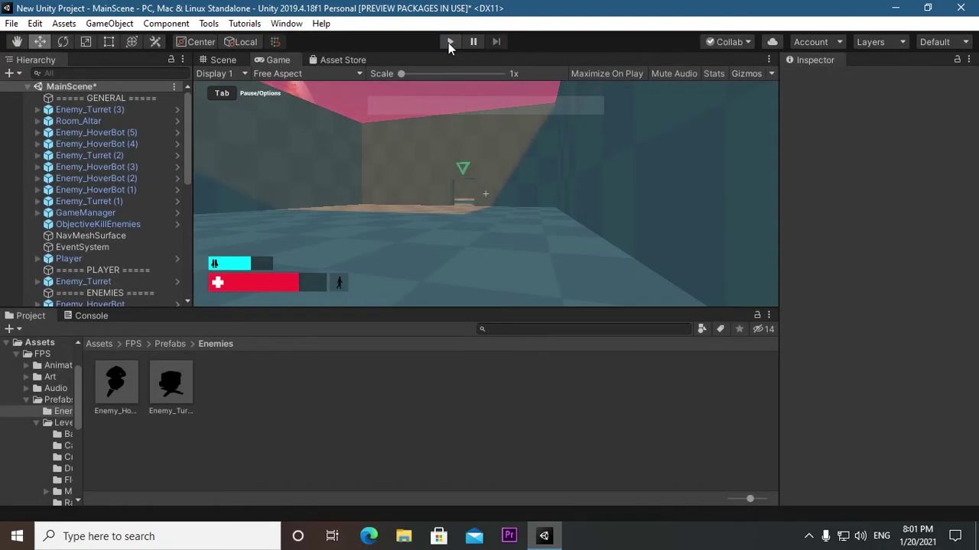
# - Return to the Scene view and bring up File > Build Settings
pyautogui.click(218, 60)
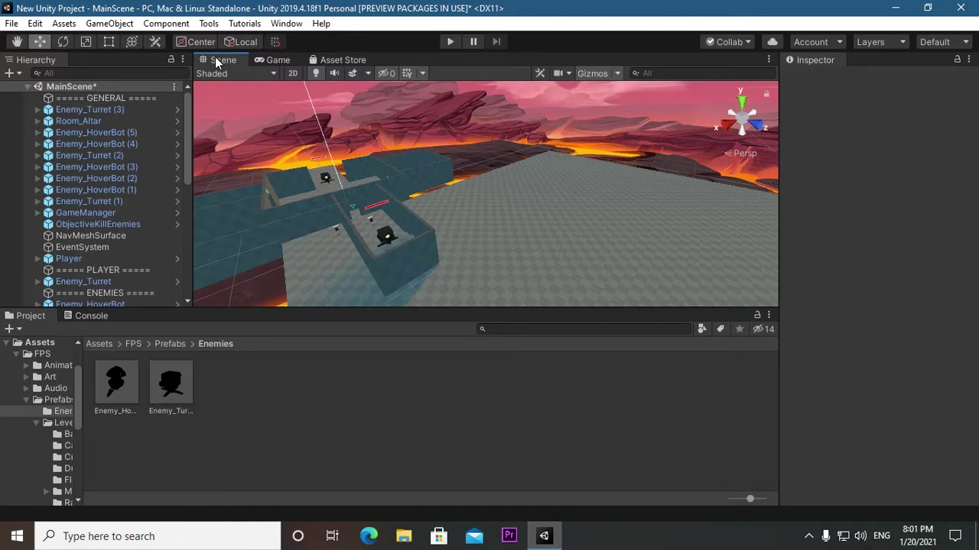
pyautogui.click(11, 23)
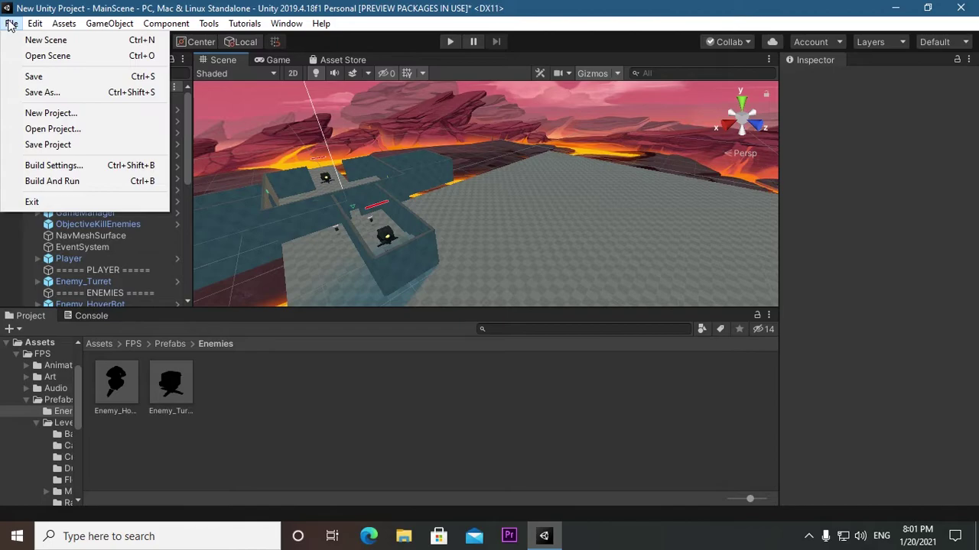
pyautogui.click(50, 166)
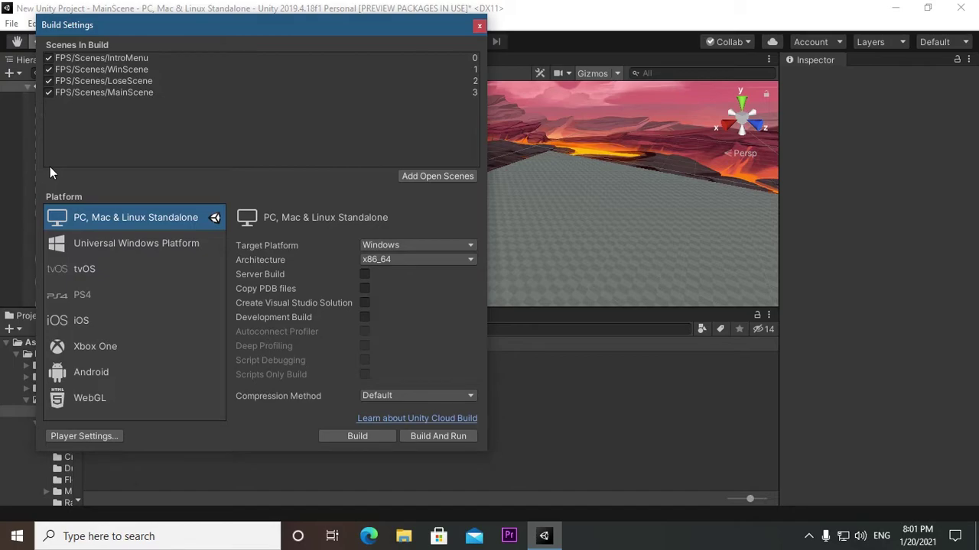
# - Keep PC, Mac & Linux Standalone selected with Windows as the target platform
pyautogui.click(112, 247)
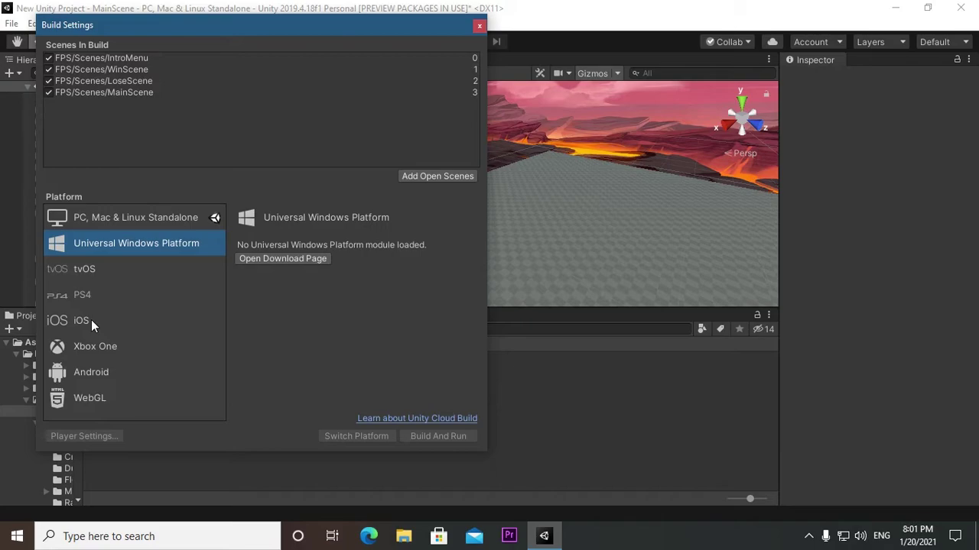
pyautogui.click(134, 224)
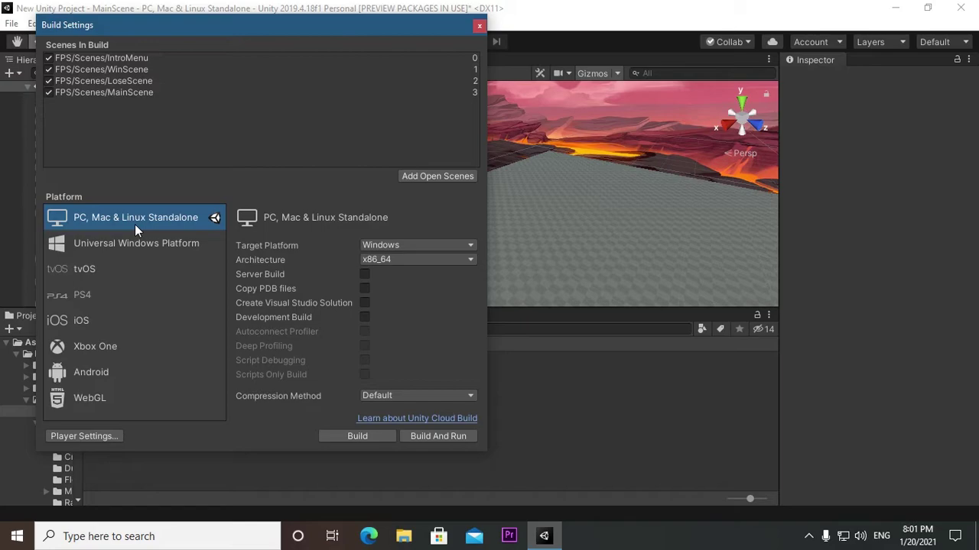
pyautogui.click(472, 243)
pyautogui.click(472, 243)
# - Start the build and navigate the folder picker to the Desktop
pyautogui.moveTo(276, 396)
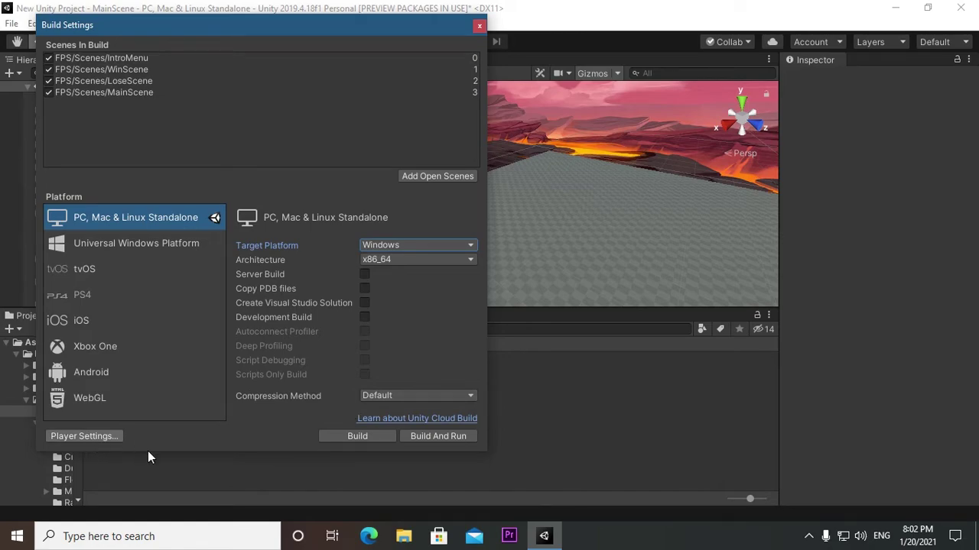
pyautogui.click(368, 444)
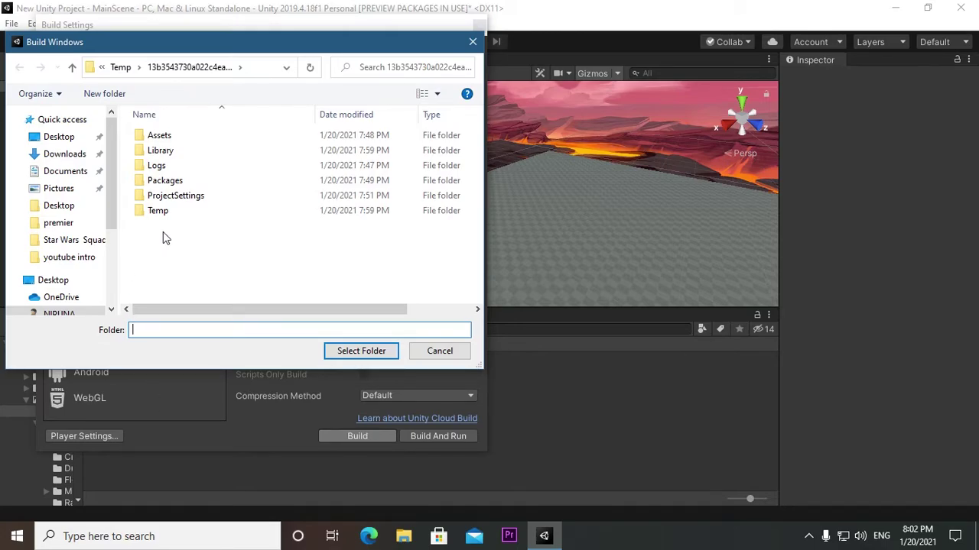
pyautogui.click(59, 137)
# - Create a new Desktop folder named test1 and select it as the build destination
pyautogui.rightClick(287, 251)
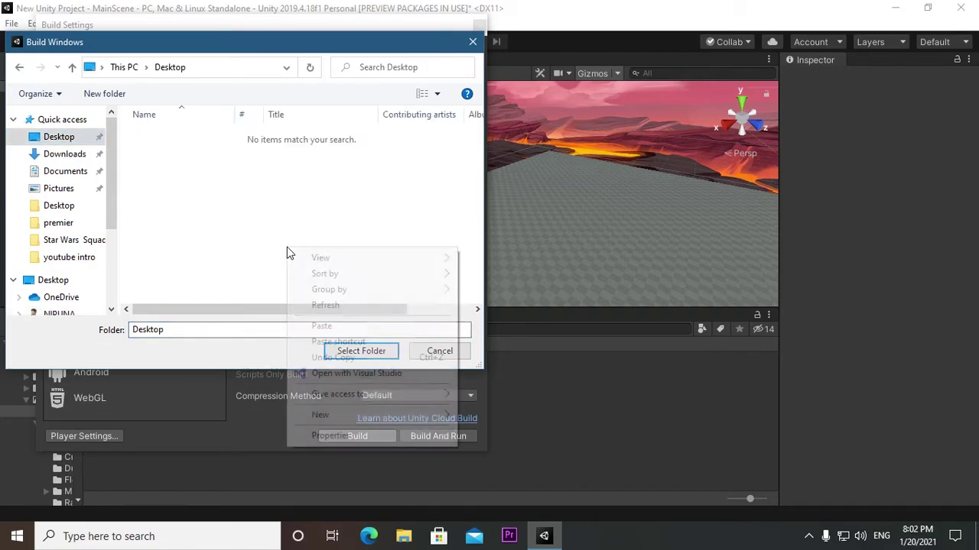
pyautogui.moveTo(340, 422)
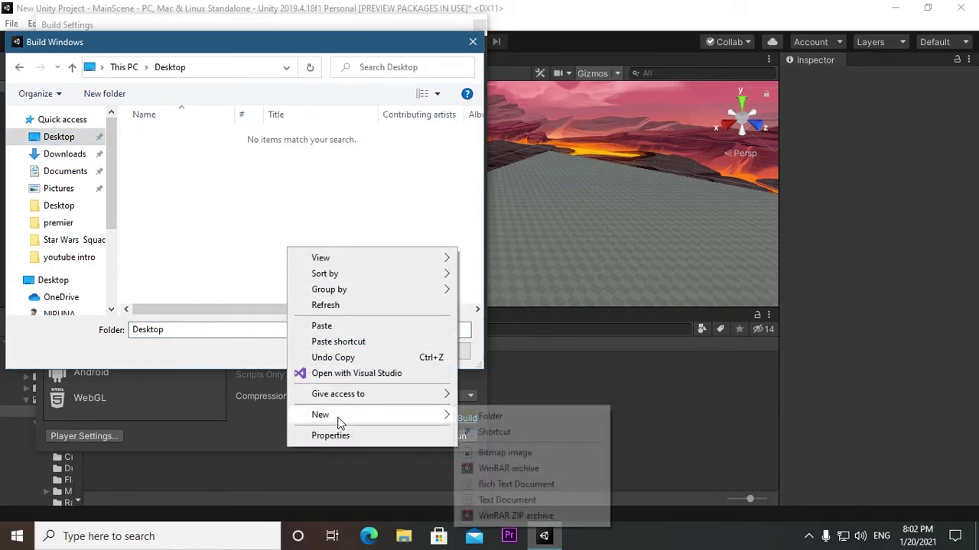
pyautogui.click(478, 422)
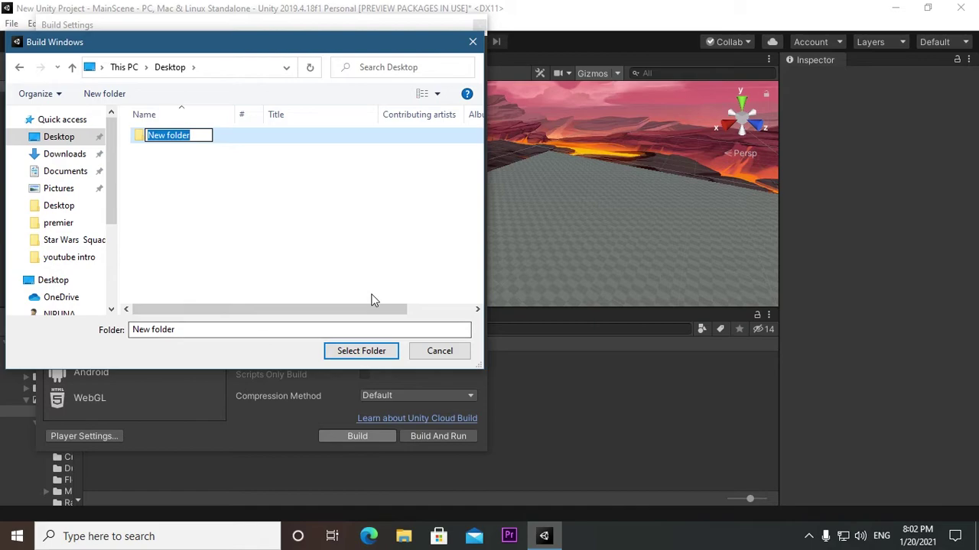
pyautogui.press('BackSpace')
pyautogui.write('test1')
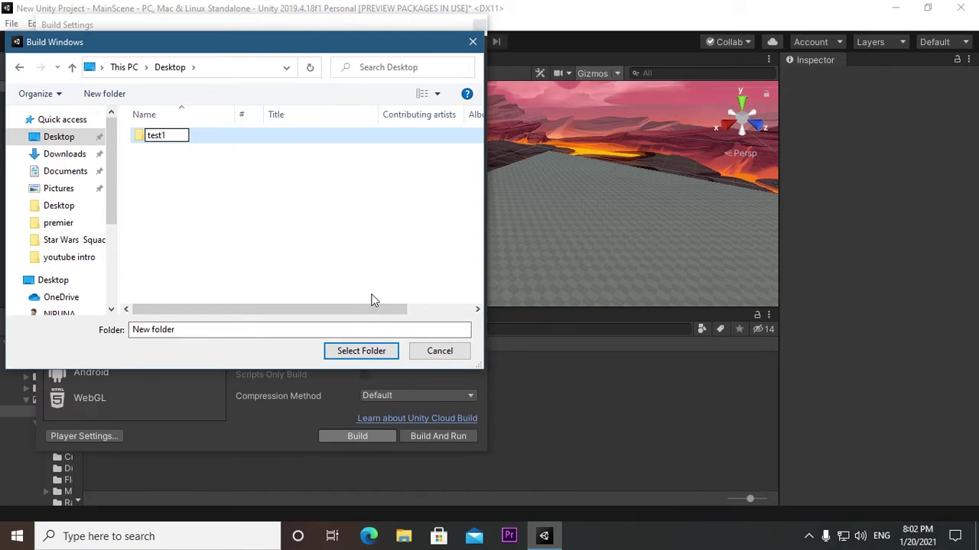
pyautogui.press('Return')
pyautogui.click(373, 352)
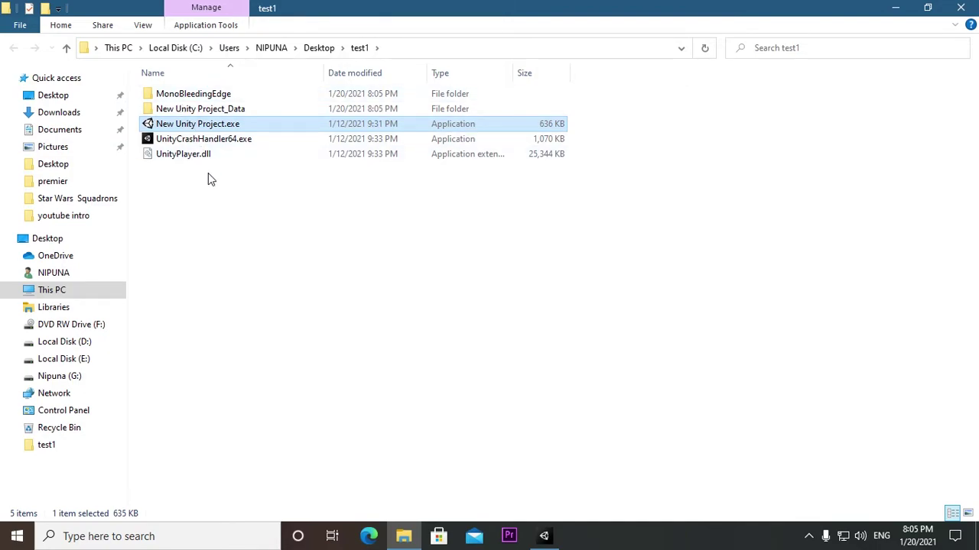
# - Launch New Unity Project.exe from the test1 folder and press PLAY on its main menu
pyautogui.click(203, 197)
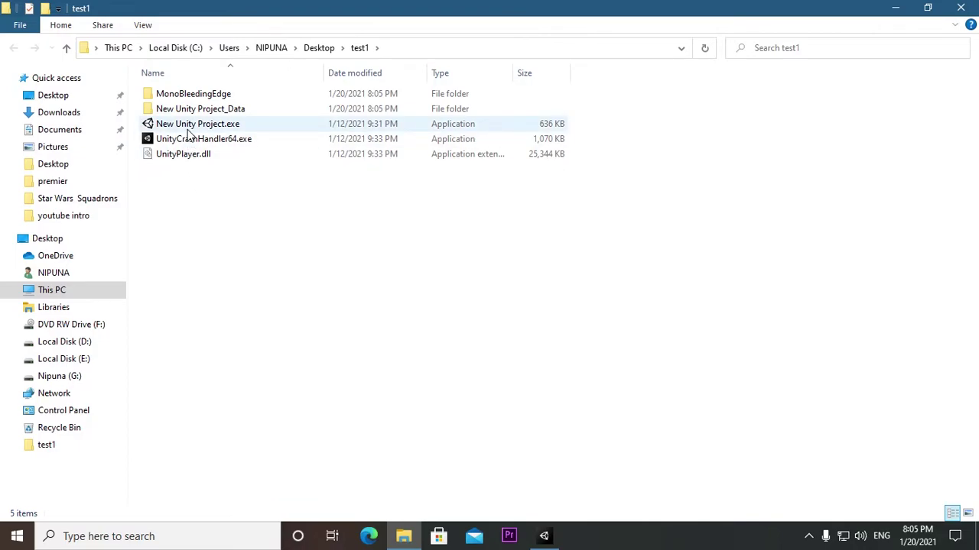
pyautogui.doubleClick(191, 126)
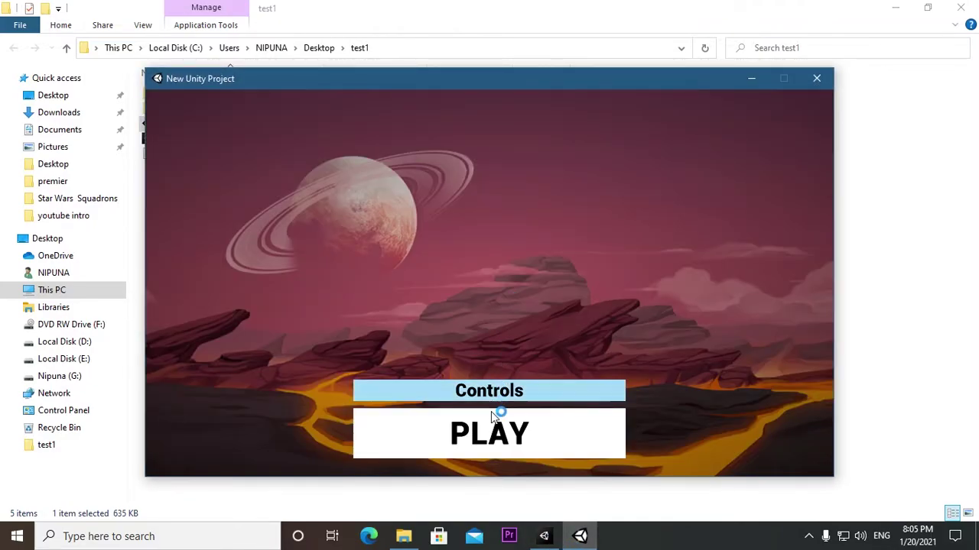
pyautogui.click(496, 444)
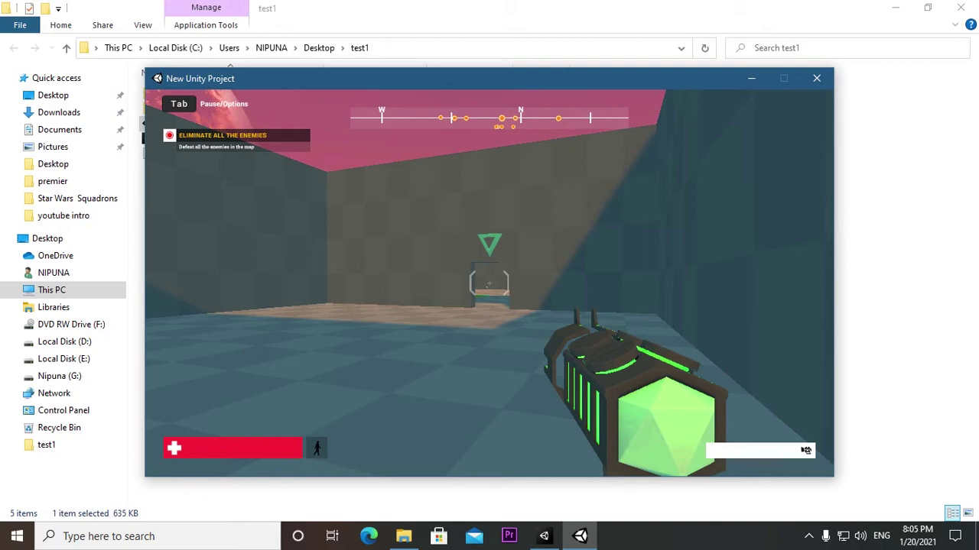
# - Advance through the doorway into the pink room, aiming down sights to kill the first two enemies
pyautogui.press('w')
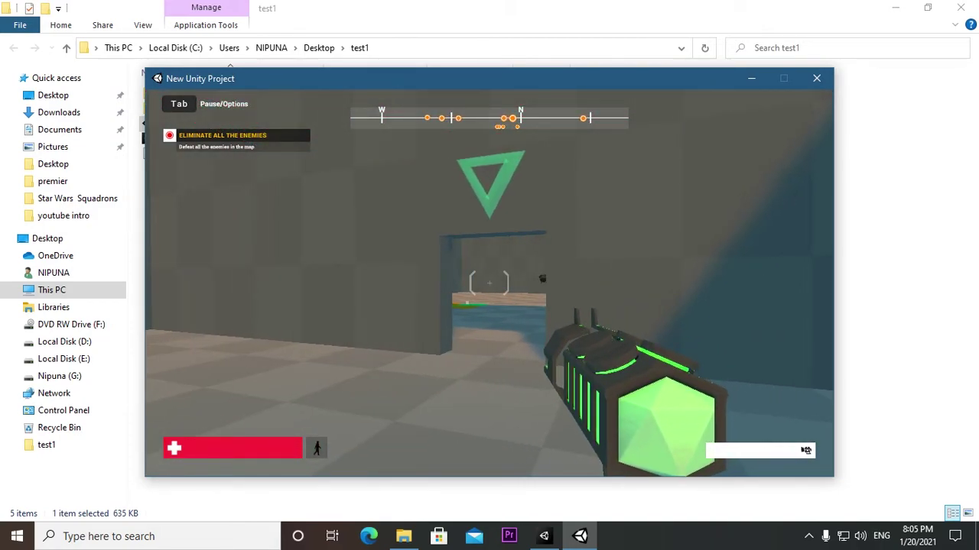
pyautogui.rightClick(489, 283)
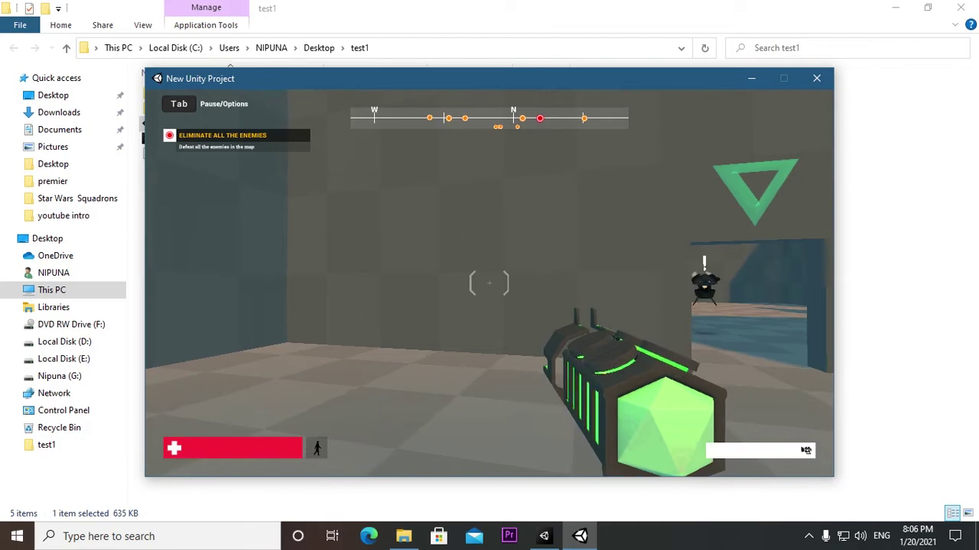
pyautogui.click(490, 283)
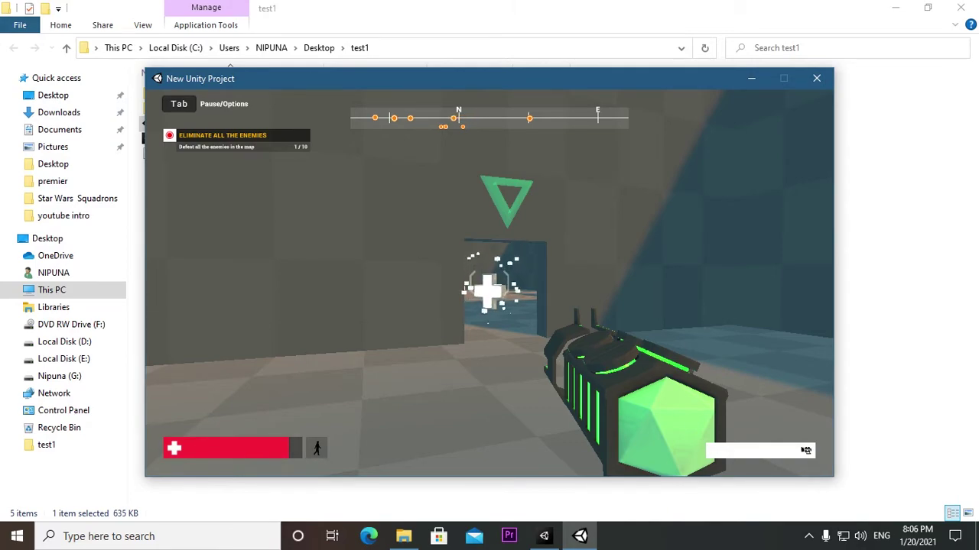
pyautogui.press('w')
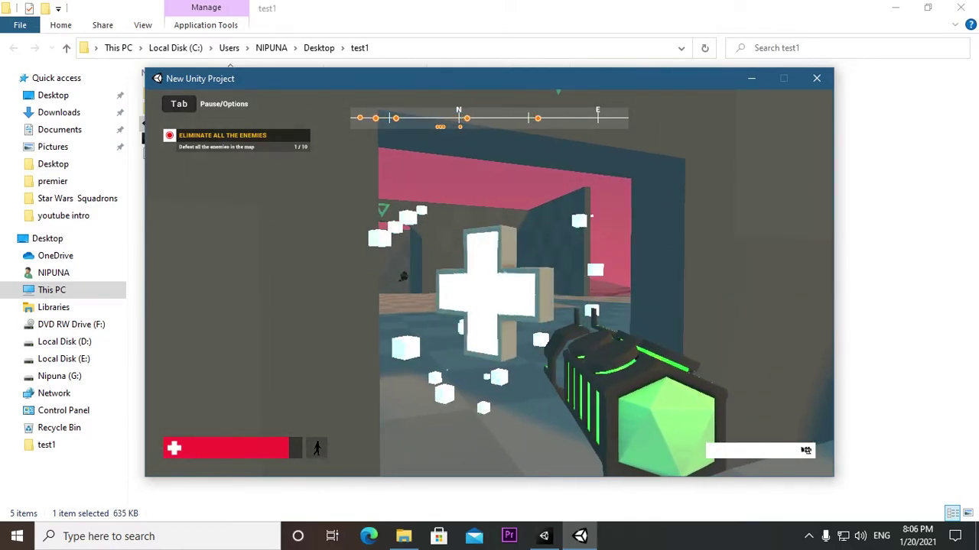
pyautogui.rightClick(489, 284)
pyautogui.click(489, 284)
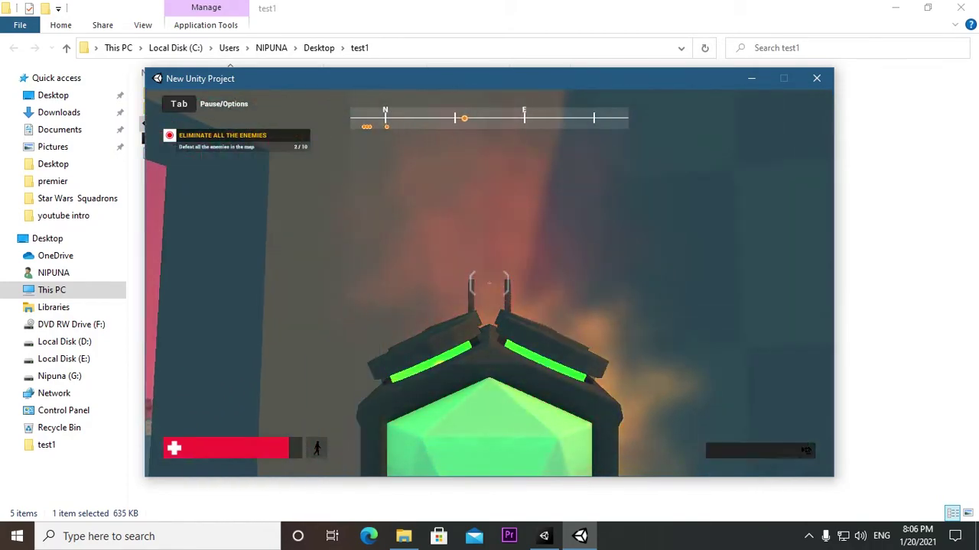
# - Head toward the health pickup and fire repeatedly at the robot enemy in the doorway
pyautogui.rightClick(489, 284)
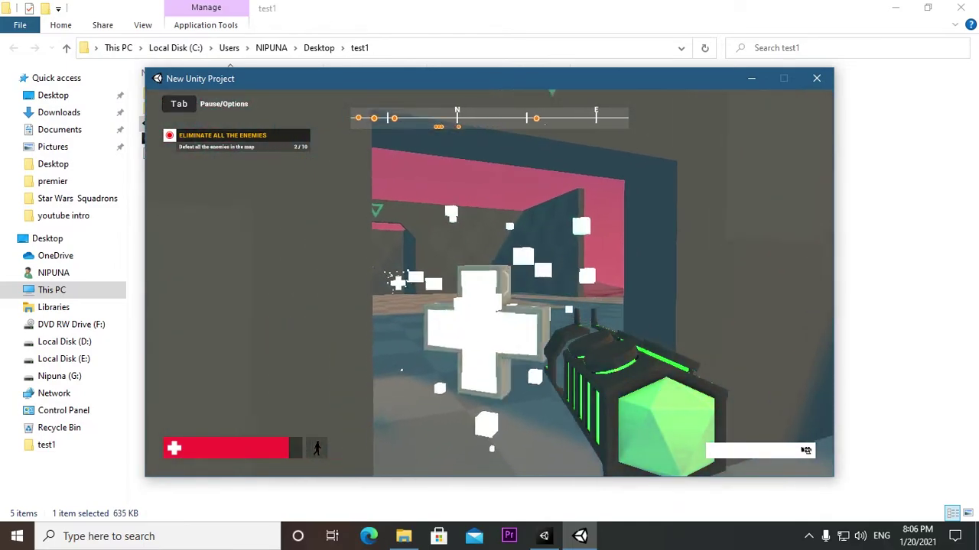
pyautogui.press('w')
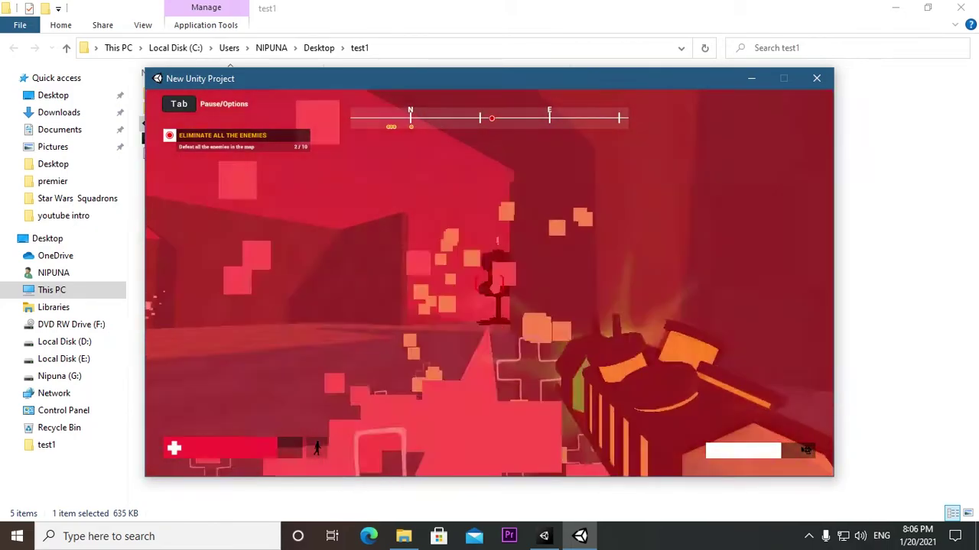
pyautogui.click(490, 283)
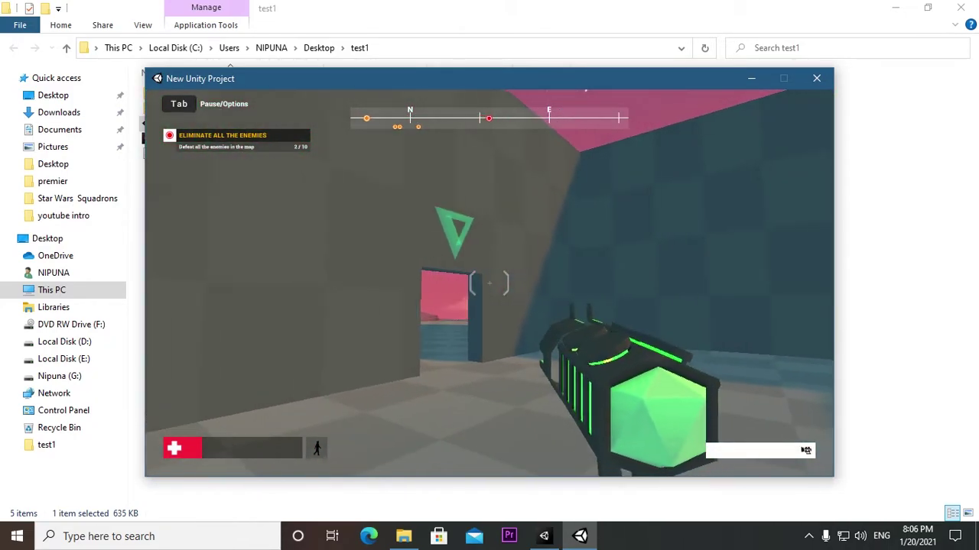
pyautogui.rightClick(489, 283)
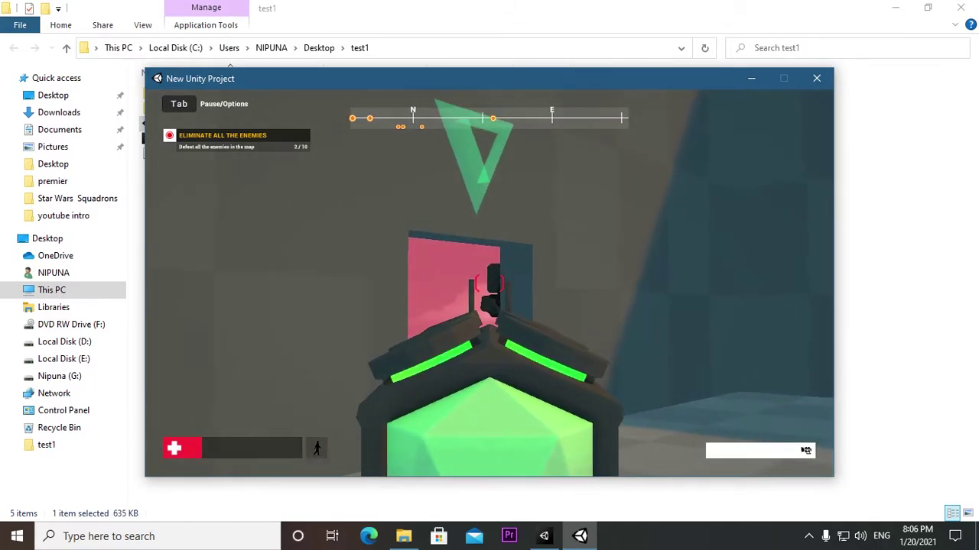
pyautogui.click(489, 283)
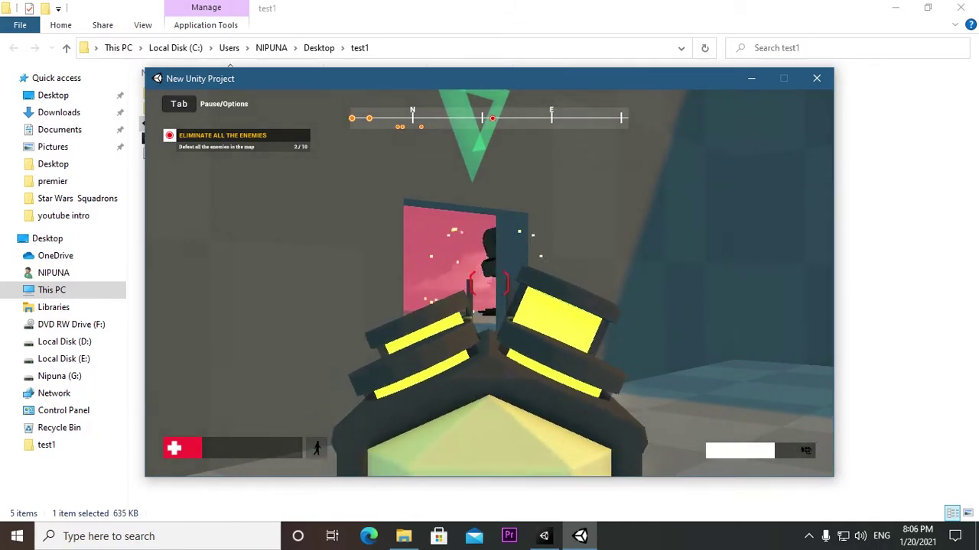
pyautogui.click(490, 283)
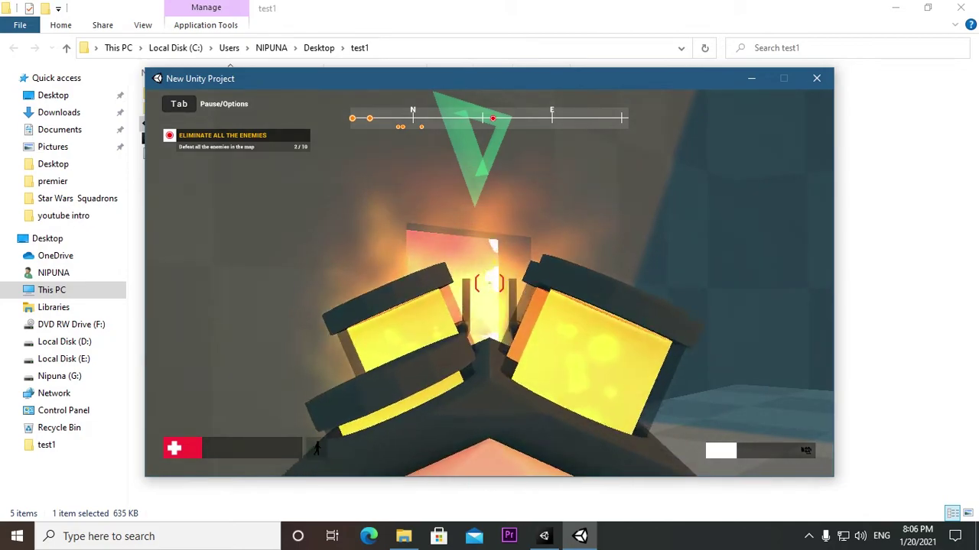
pyautogui.click(490, 283)
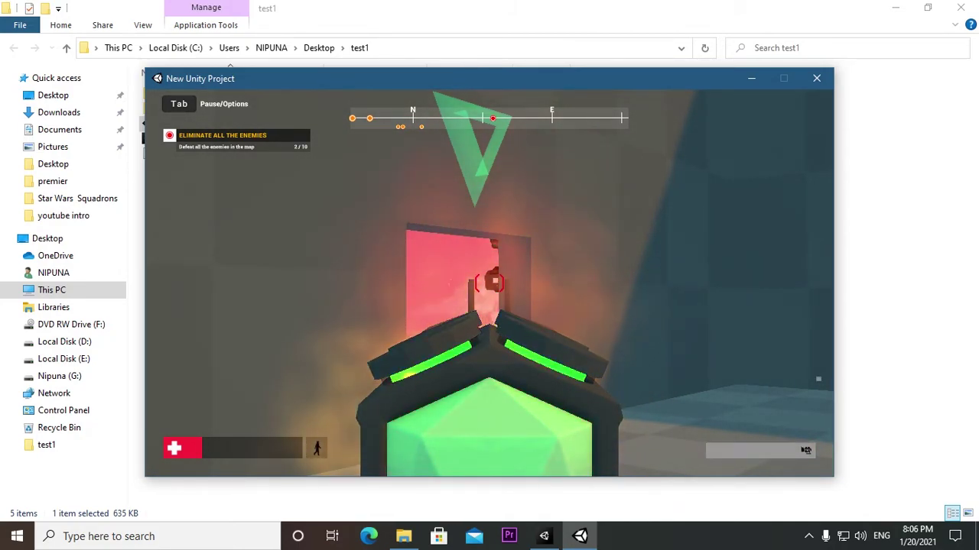
pyautogui.click(489, 282)
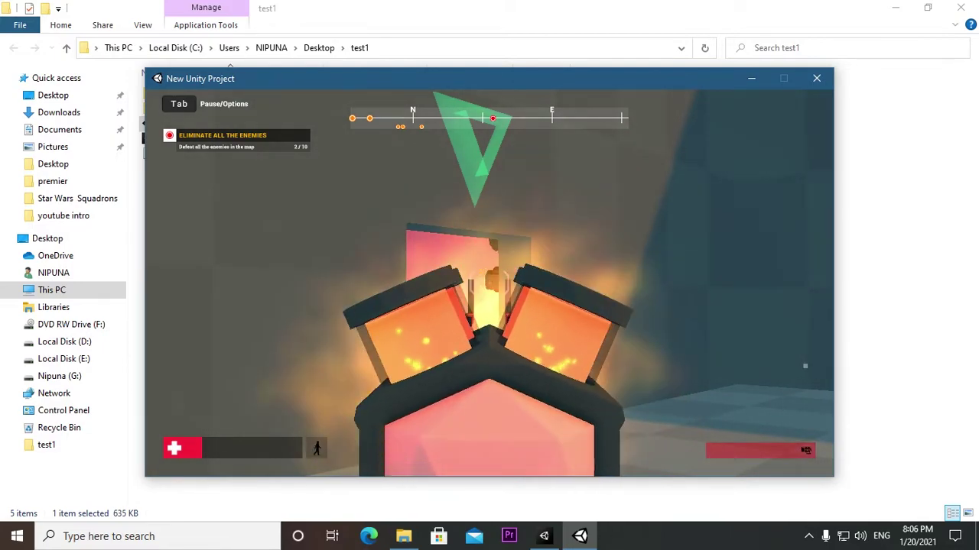
pyautogui.click(489, 283)
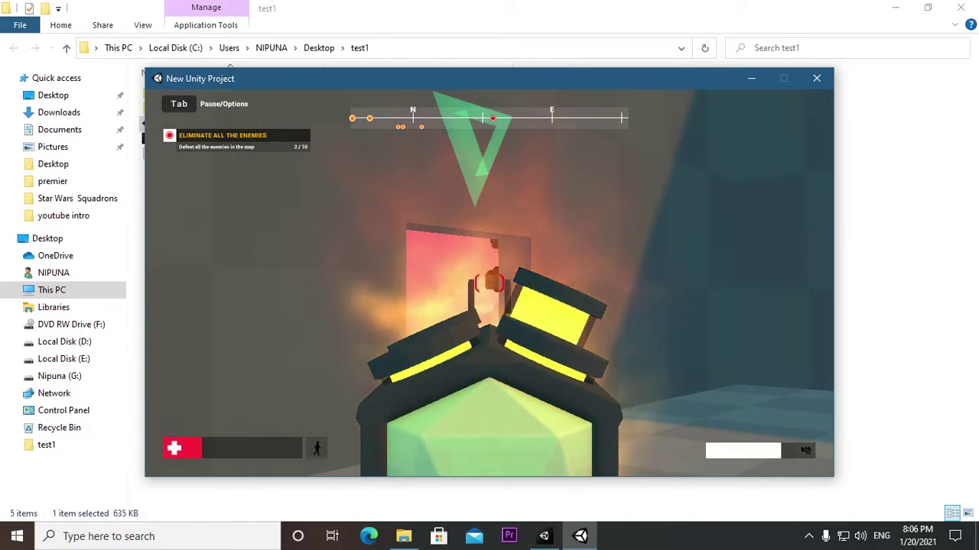
pyautogui.click(490, 283)
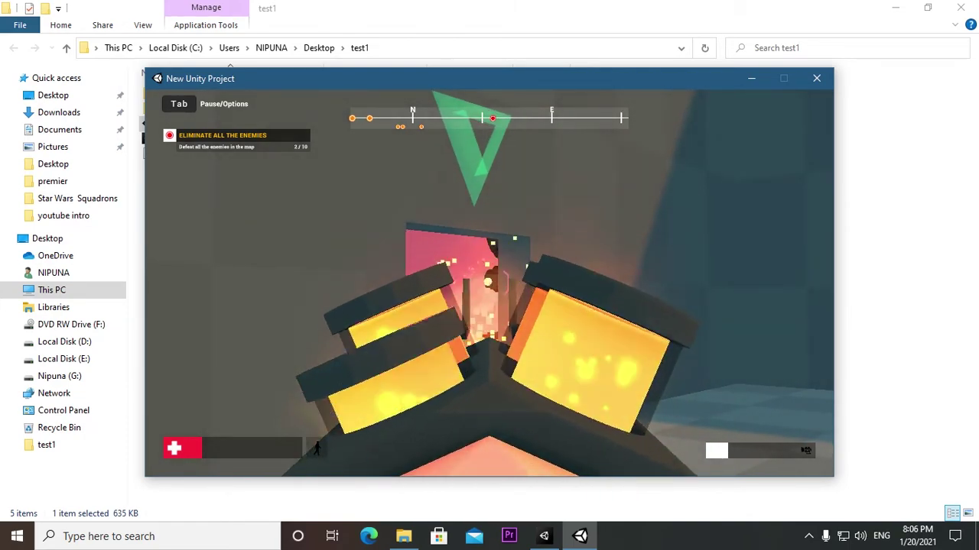
pyautogui.click(489, 283)
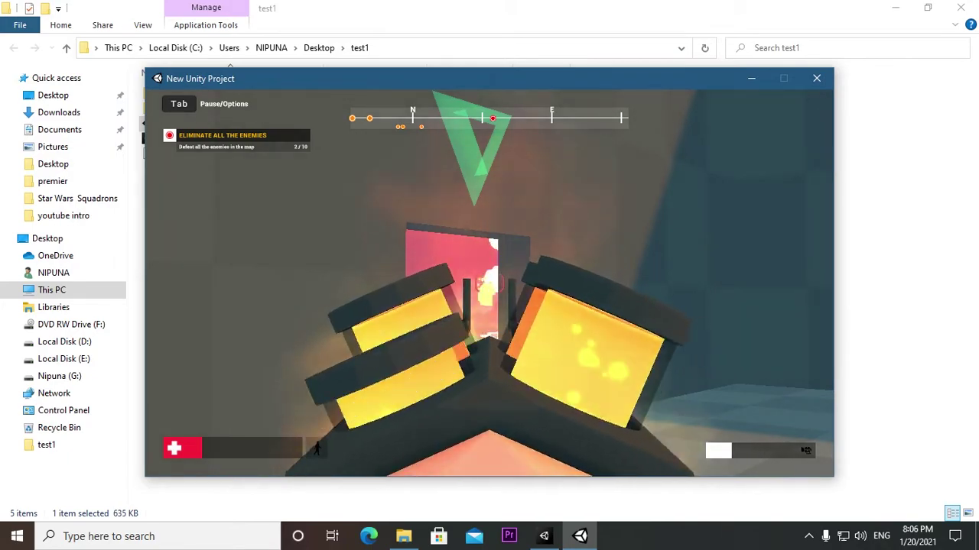
# - Swap weapons to finish off the third enemy, then close the game window
pyautogui.scroll(-1, 490, 283)
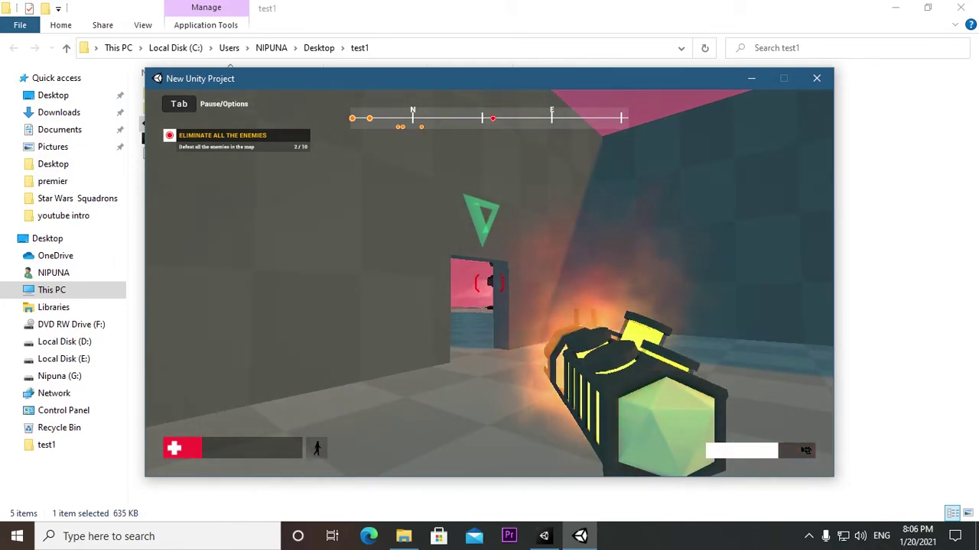
pyautogui.scroll(1, 490, 283)
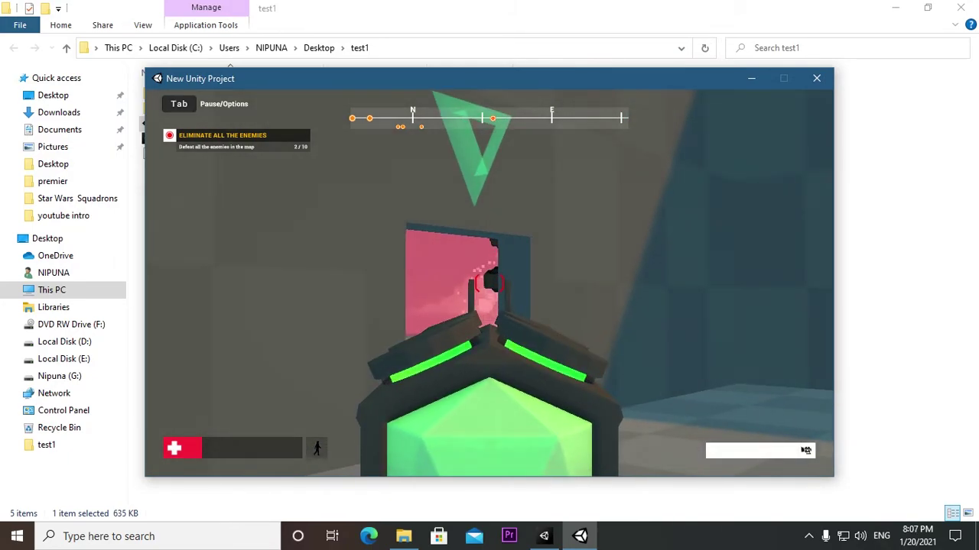
pyautogui.click(489, 283)
pyautogui.scroll(-1, 489, 283)
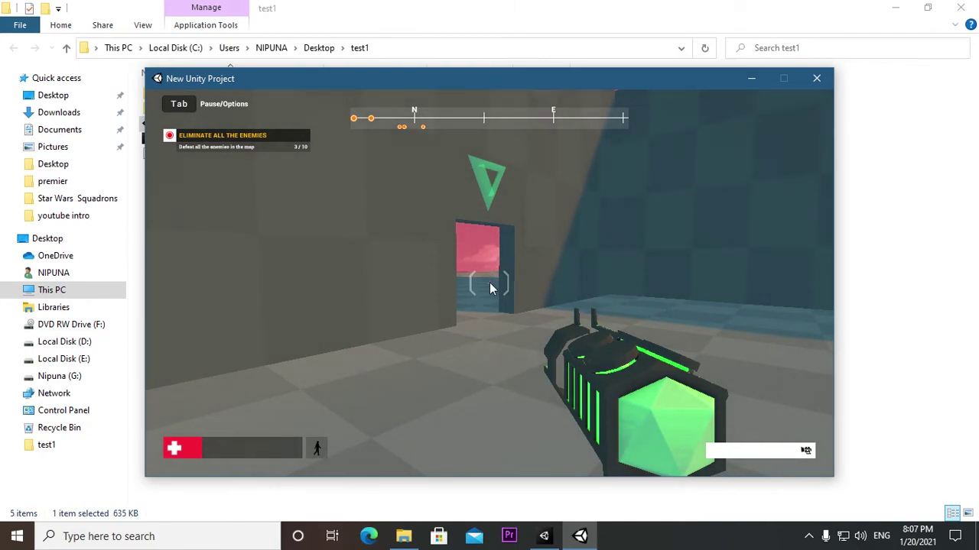
pyautogui.click(817, 78)
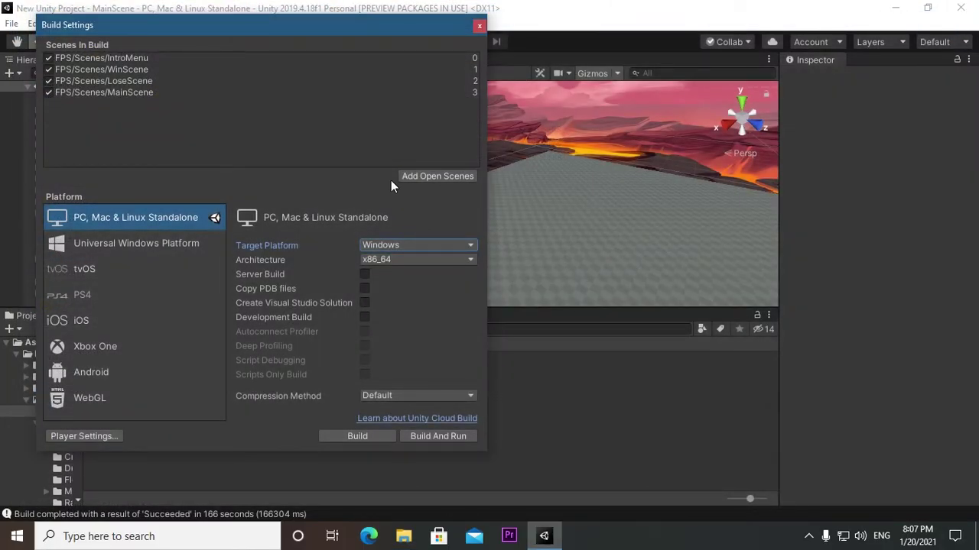
# - Dismiss the Build Settings dialog and resume navigating MainScene's scene view
pyautogui.click(480, 28)
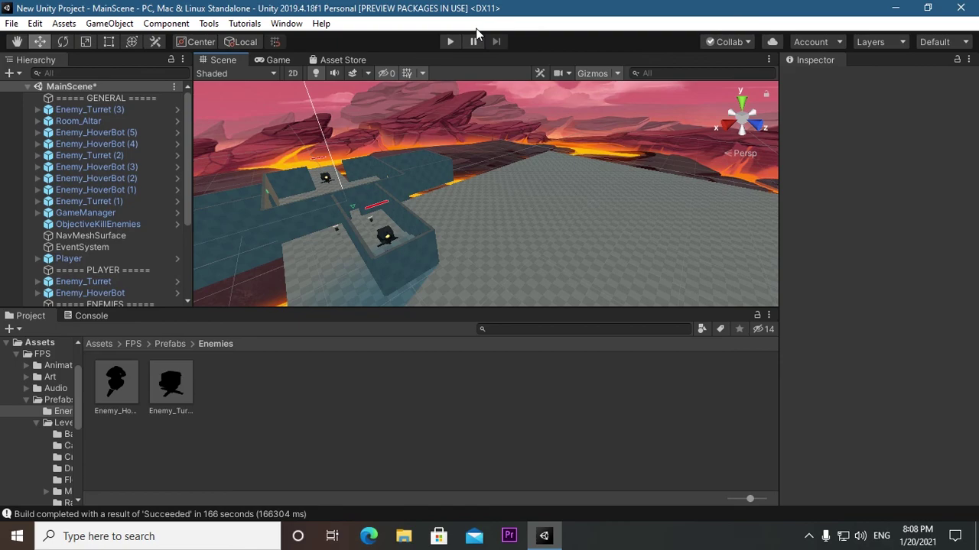
pyautogui.press('alt')
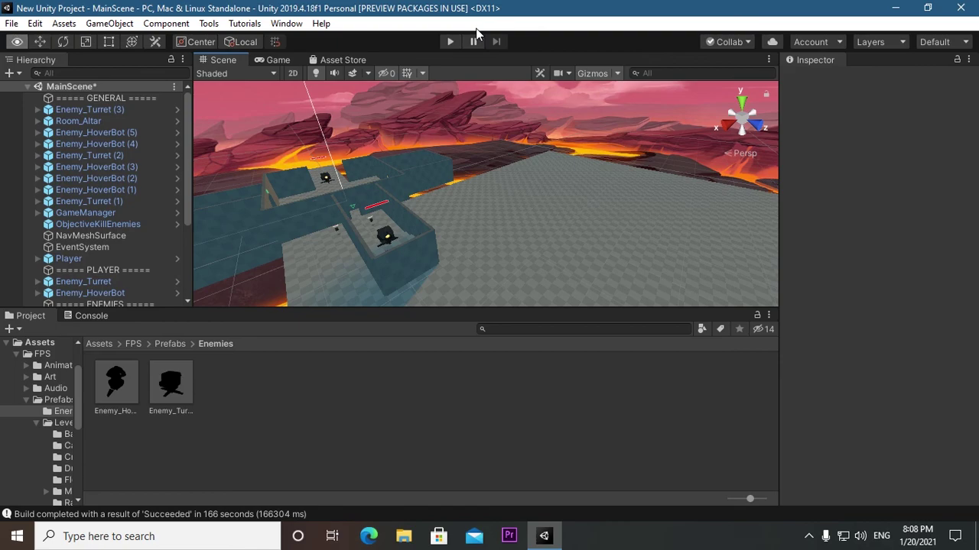